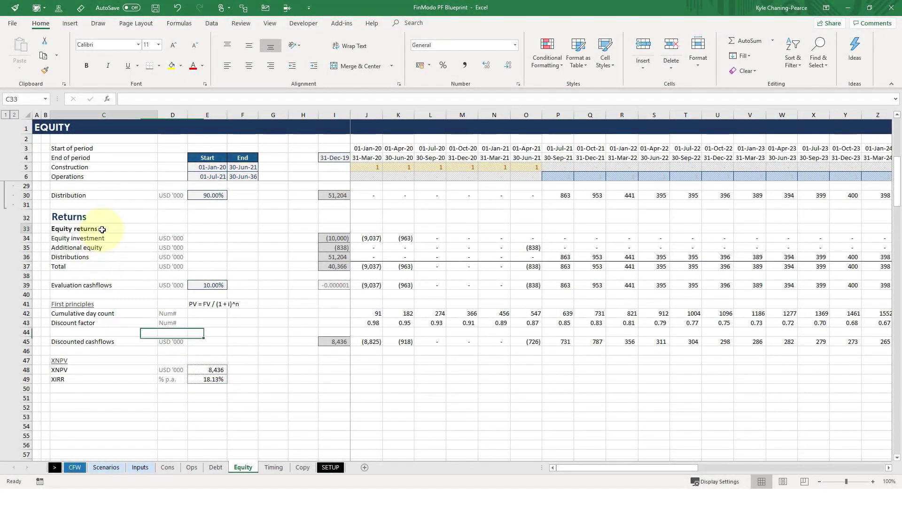
Copy the bold heading from C33 to C51, retitle it 'Project returns', and go to CFW.
left_click(102, 228)
key("ctrl+c")
left_click(94, 397)
key("ctrl+v")
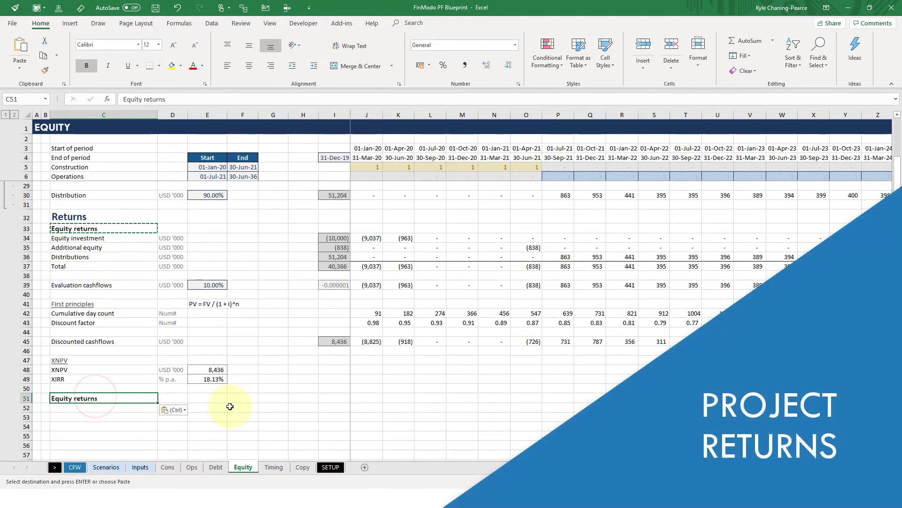
type("Project returns")
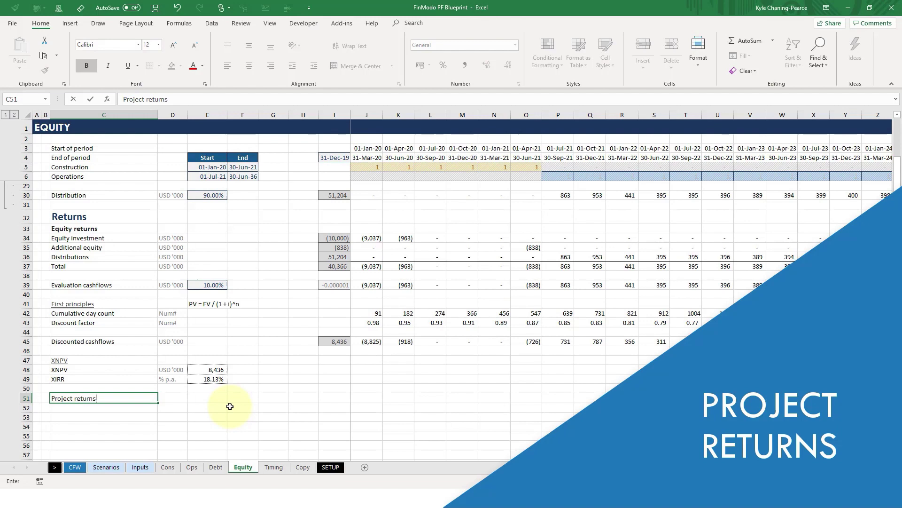
key("Return")
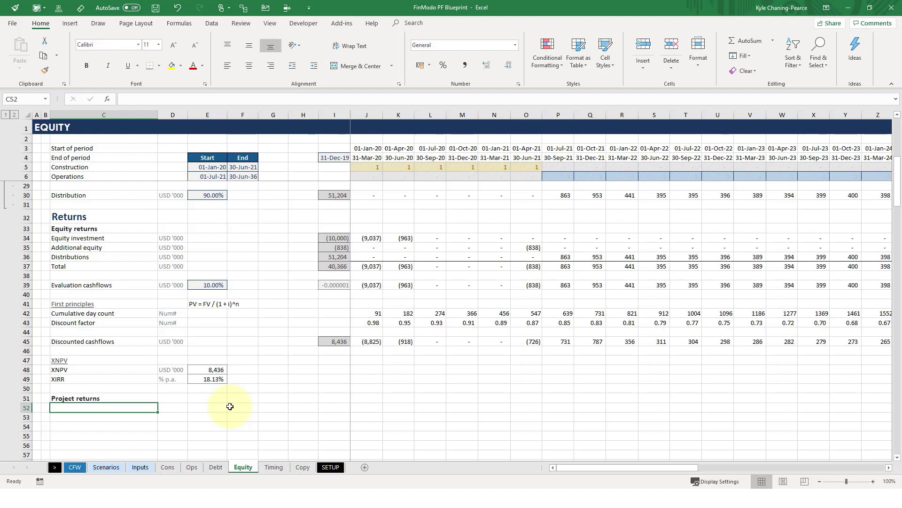
scroll(230, 406, "down", 1)
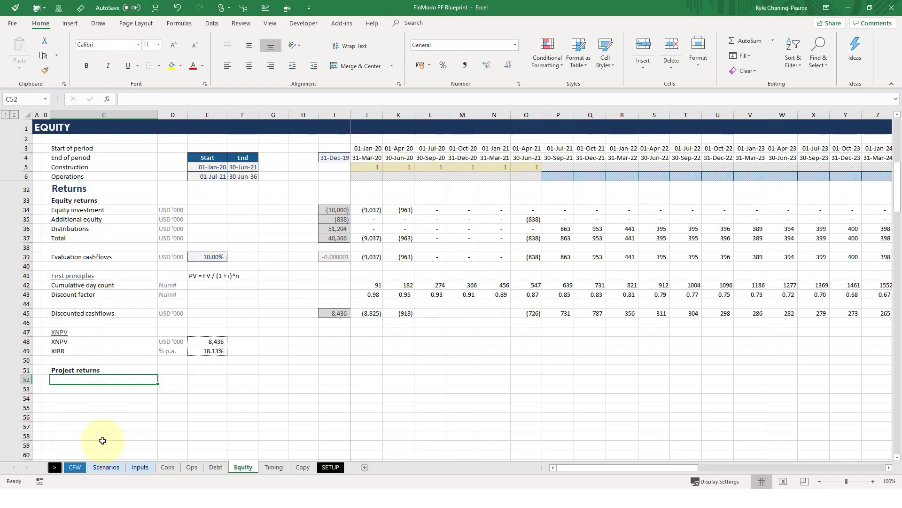
left_click(76, 467)
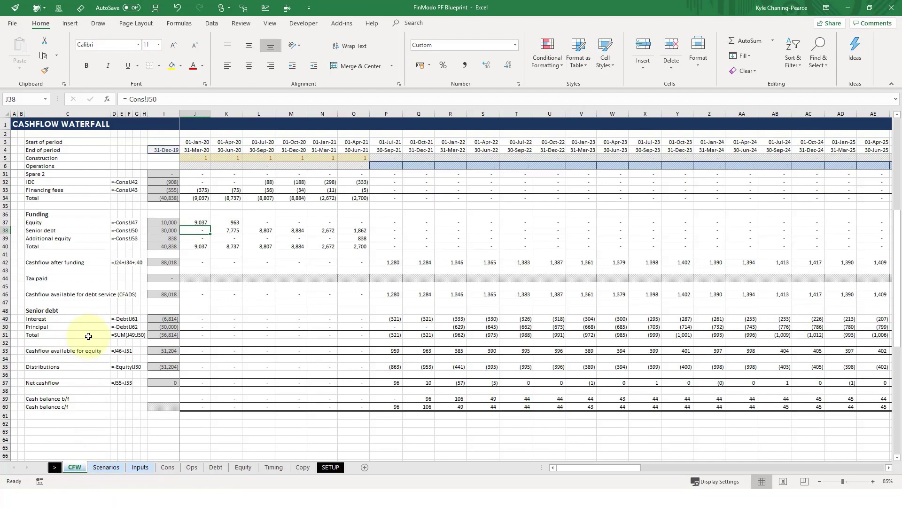
Review the CFADS and Tax paid rows on the Cashflow Waterfall sheet.
left_click_drag(92, 295, 234, 330)
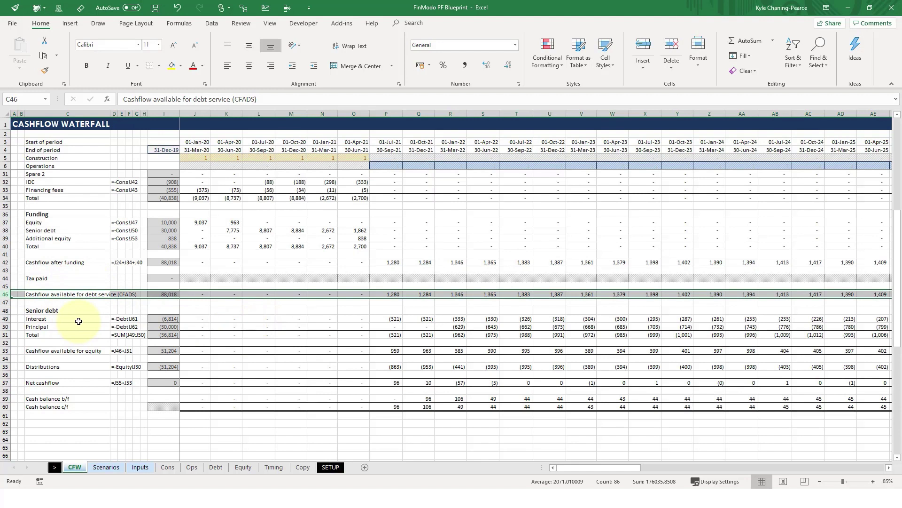
scroll(66, 248, "up", 5)
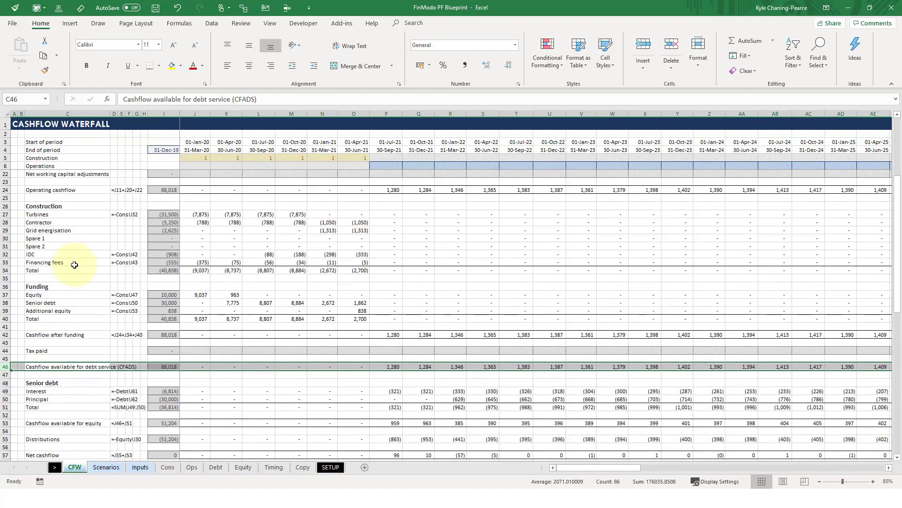
left_click(45, 398)
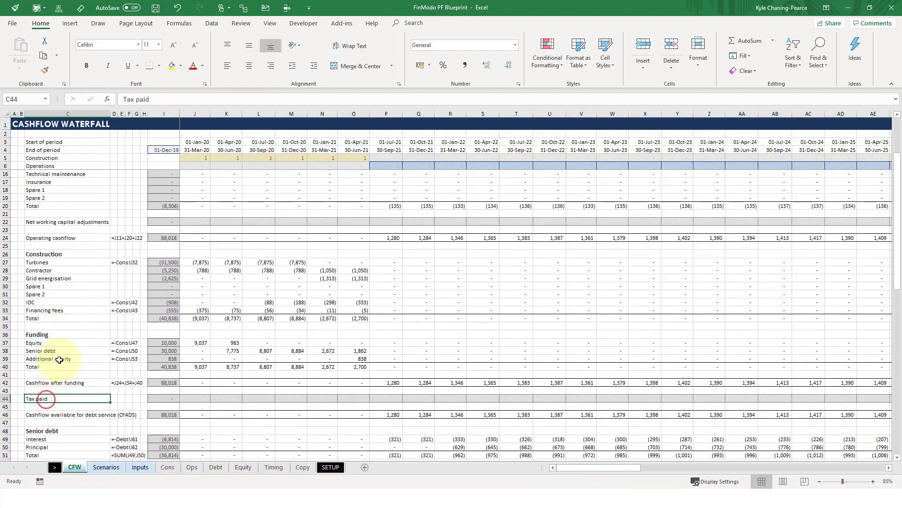
scroll(59, 360, "down", 1)
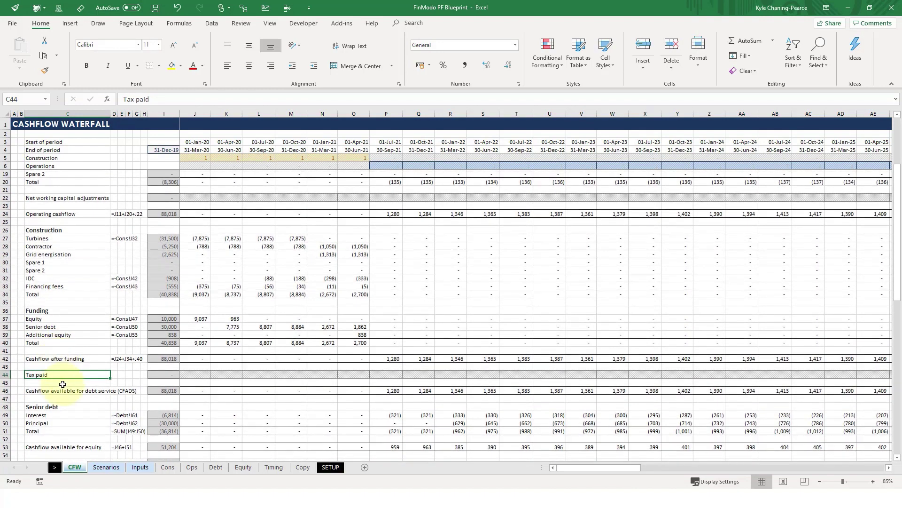
left_click(67, 392)
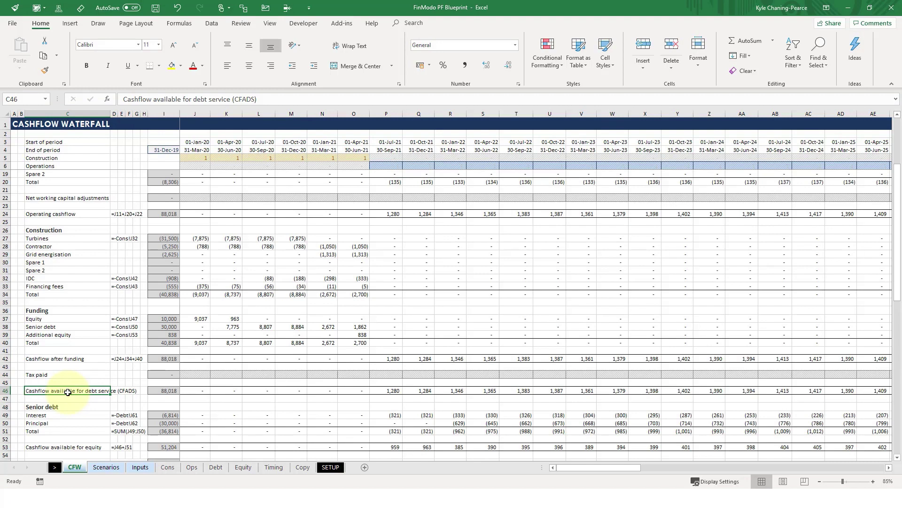
left_click(55, 374)
key("shift+space")
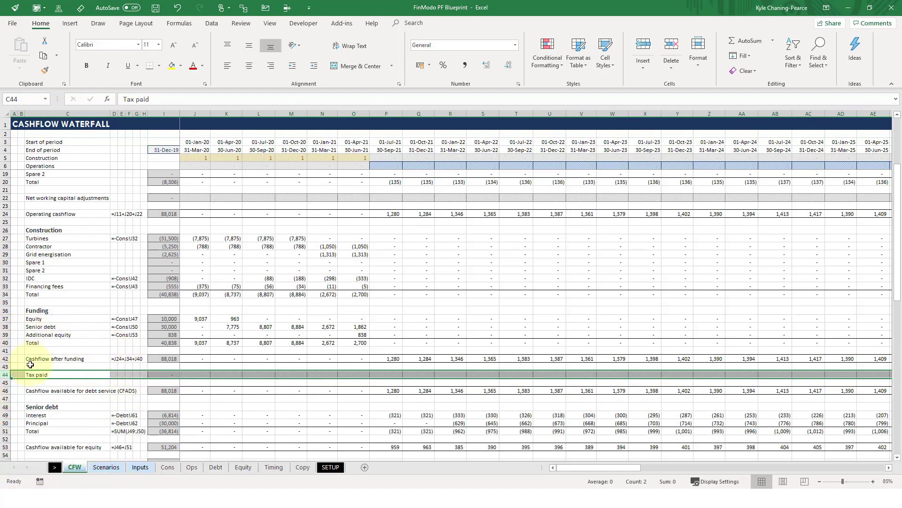
scroll(30, 364, "up", 2)
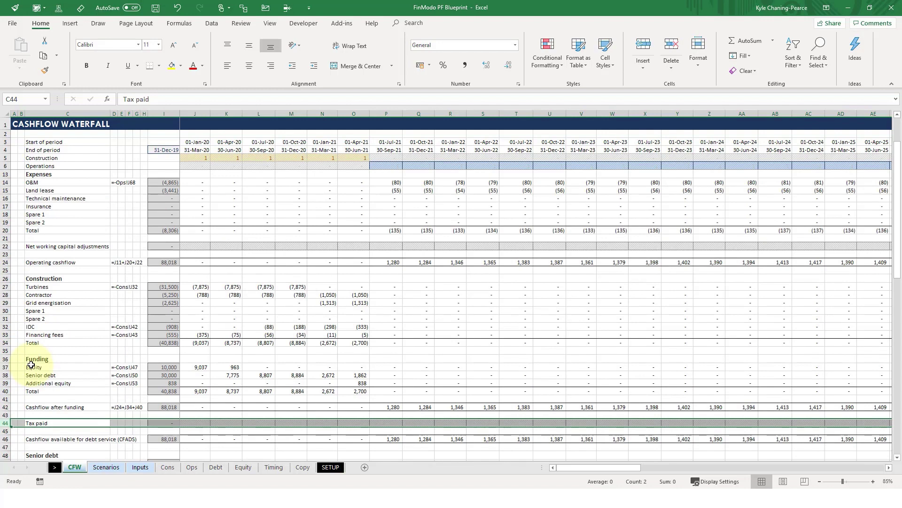
scroll(31, 364, "up", 2)
scroll(165, 446, "down", 3)
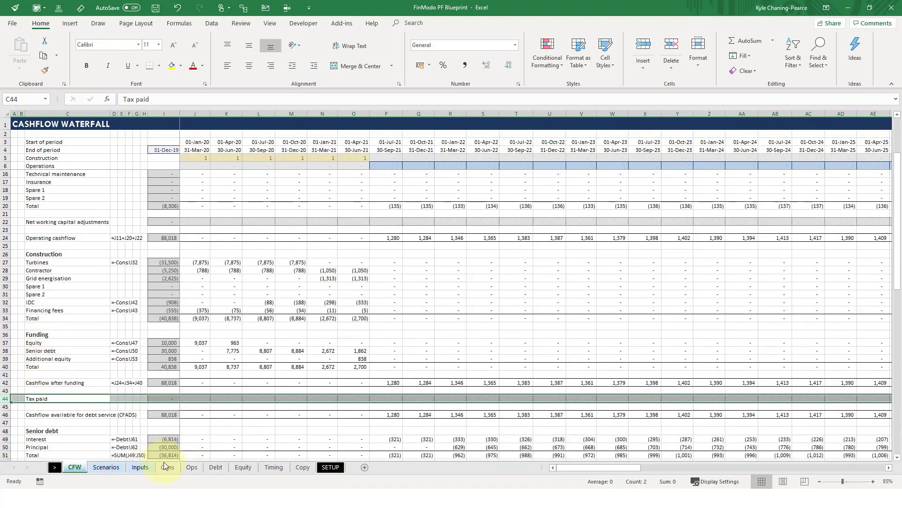
Back on the Equity sheet, enter the Revenues and Opex labels in C52:C53.
left_click(267, 470)
left_click(250, 469)
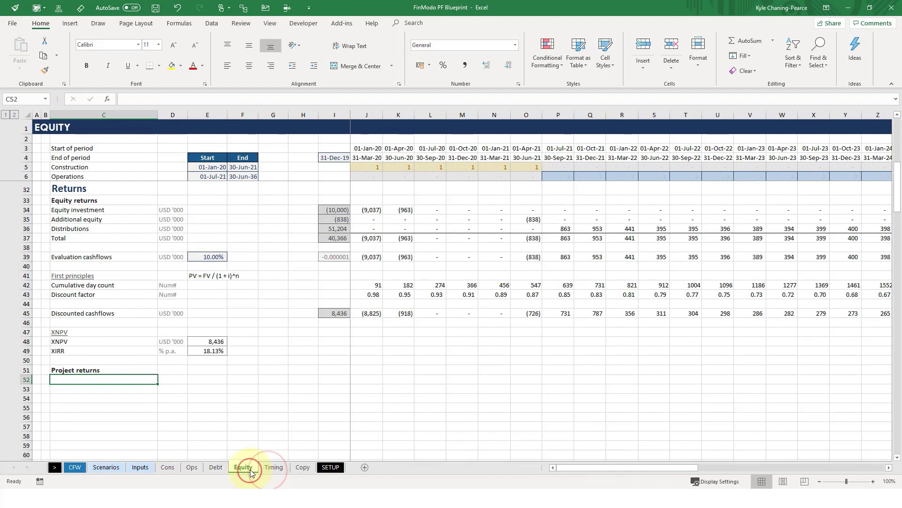
type("Revenues")
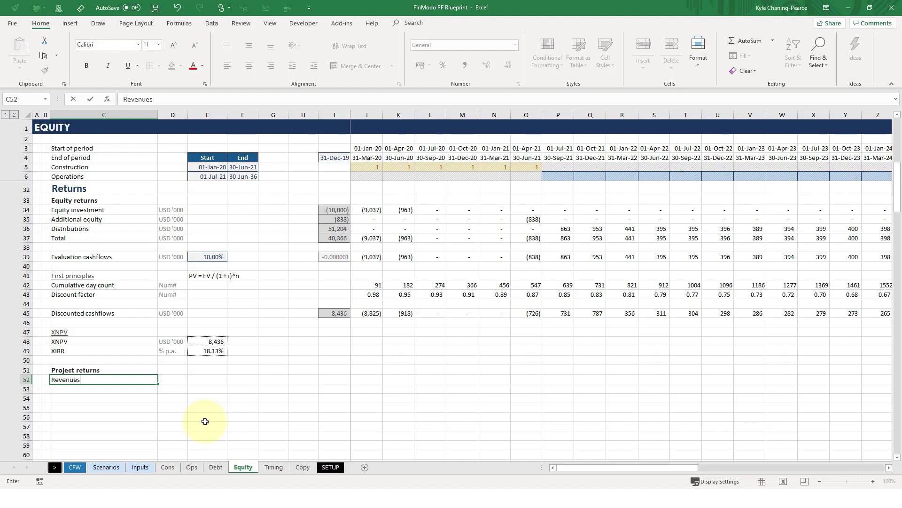
key("Return")
type("Opex")
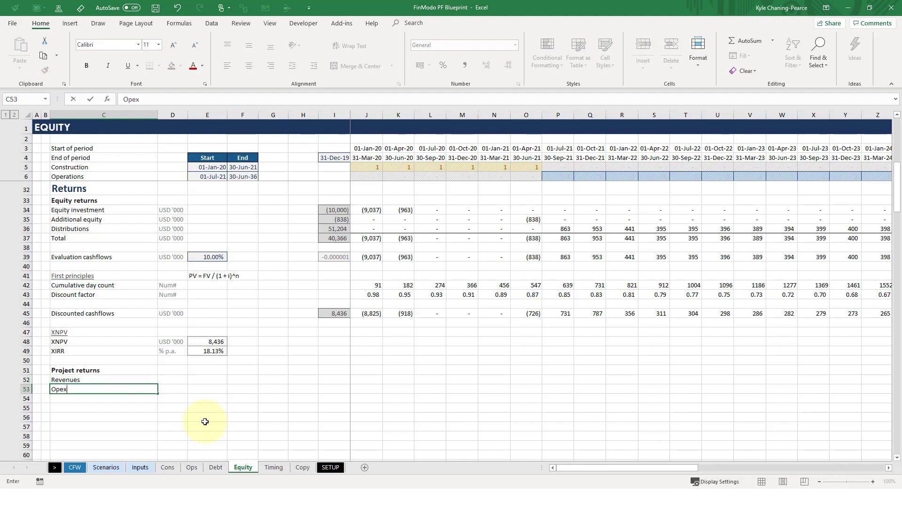
key("Return")
Add the 'Net working capital adj.' and 'Construction costs (excl financing)' labels in C54:C55.
type("Net working ")
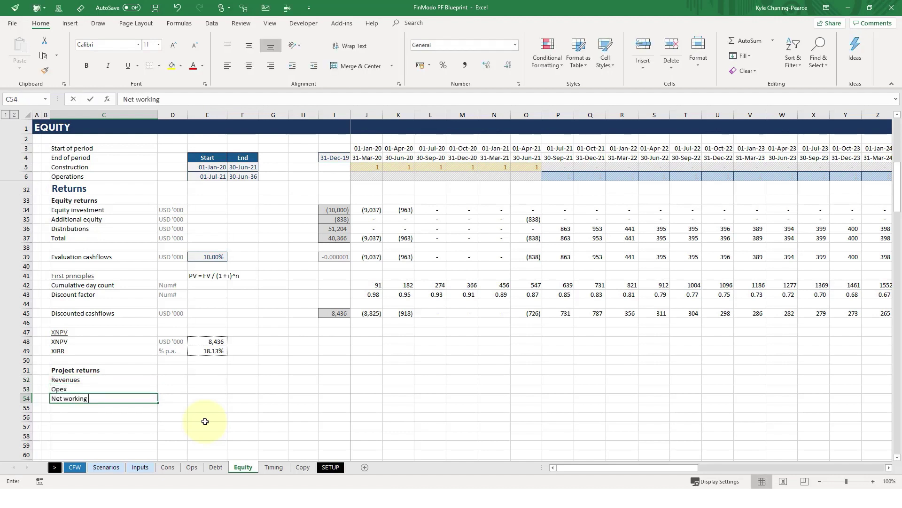
type("capital adju")
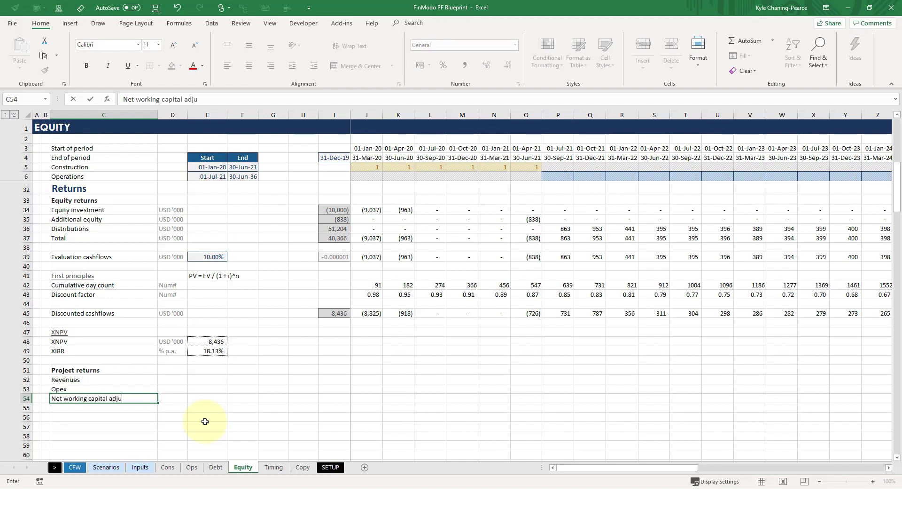
key("BackSpace")
type(".")
key("Return")
type("Construction")
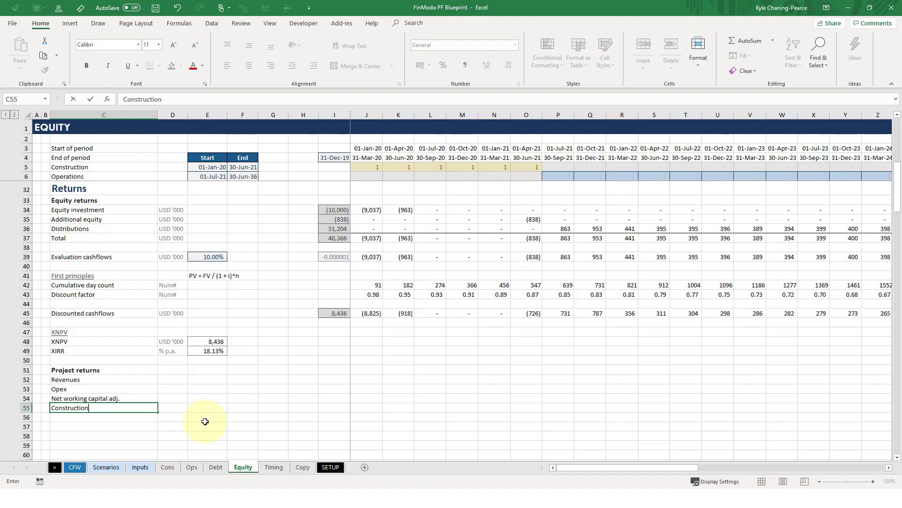
type(" costs")
key("ctrl+Return")
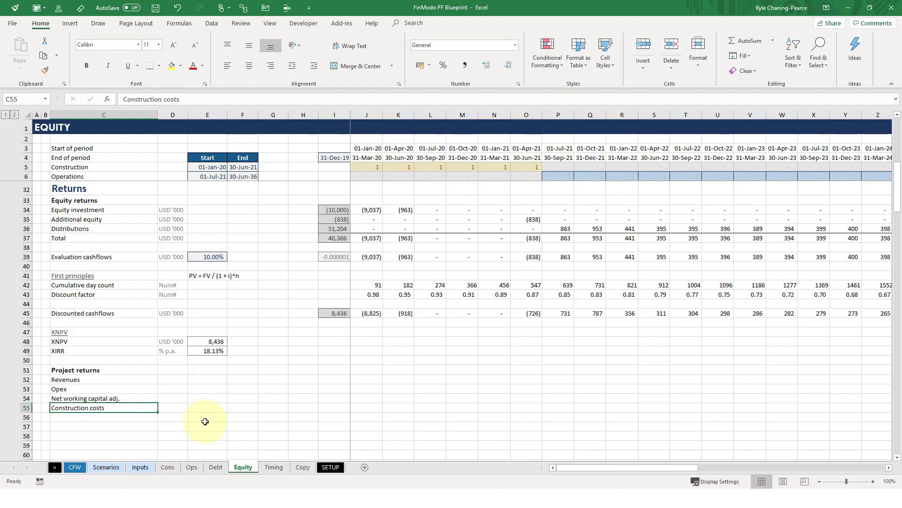
key("F2")
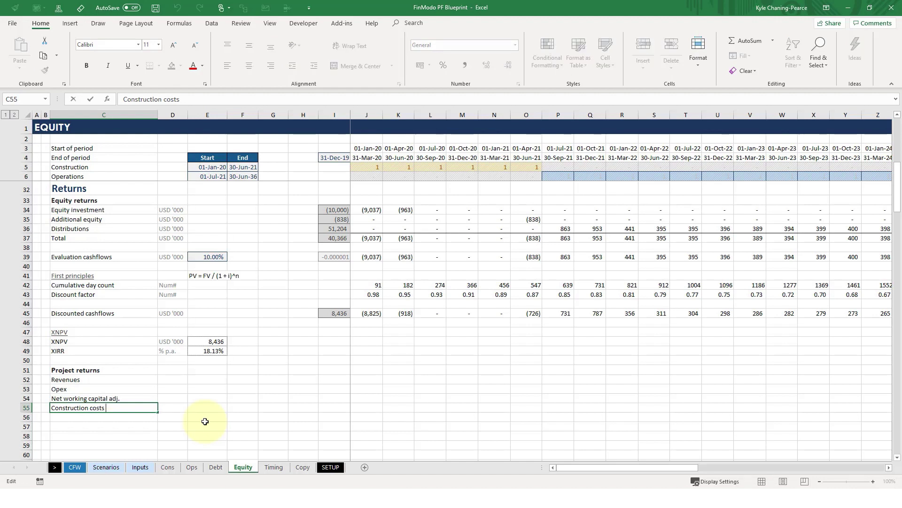
type("(excl financing)")
key("Return")
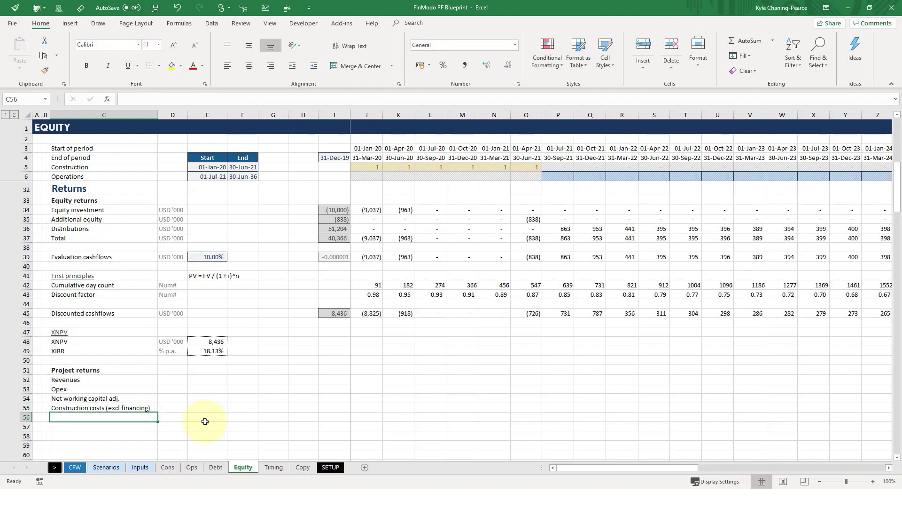
key("Up")
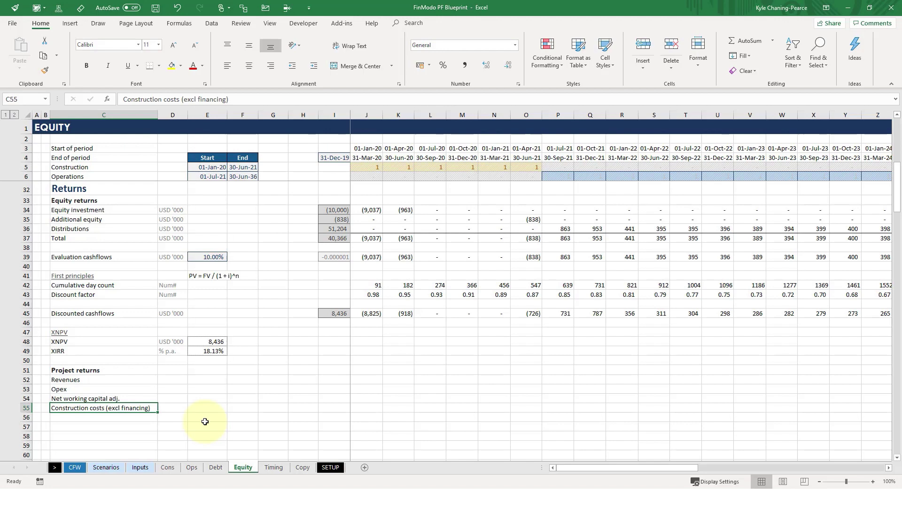
key("Up")
key("Up")
key("Up")
key("Right")
key("Right")
key("Right")
key("Right")
key("Right")
key("Right")
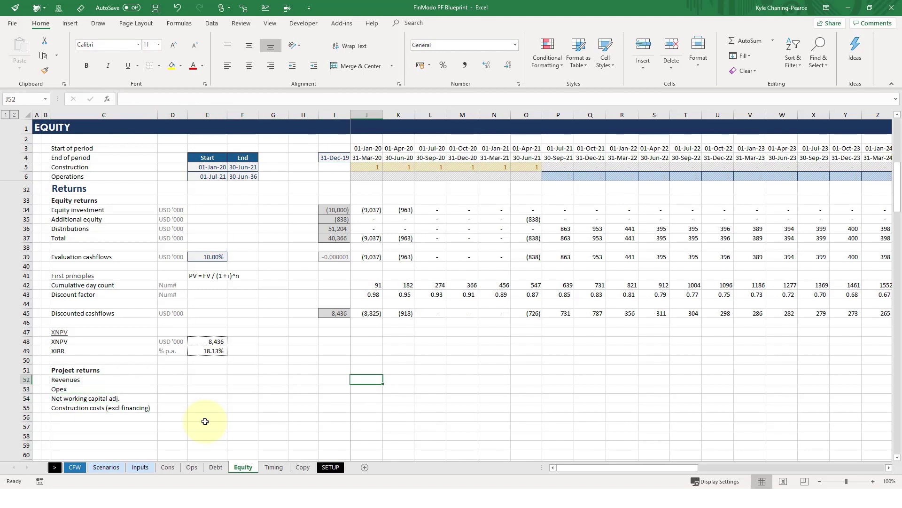
Link Revenues in J52 to the CFW revenue total and fill it across all periods.
type("=")
key("ctrl+Page_Up")
key("ctrl+Page_Up")
key("ctrl+Page_Up")
key("ctrl+Page_Up")
key("ctrl+Page_Up")
key("ctrl+Page_Up")
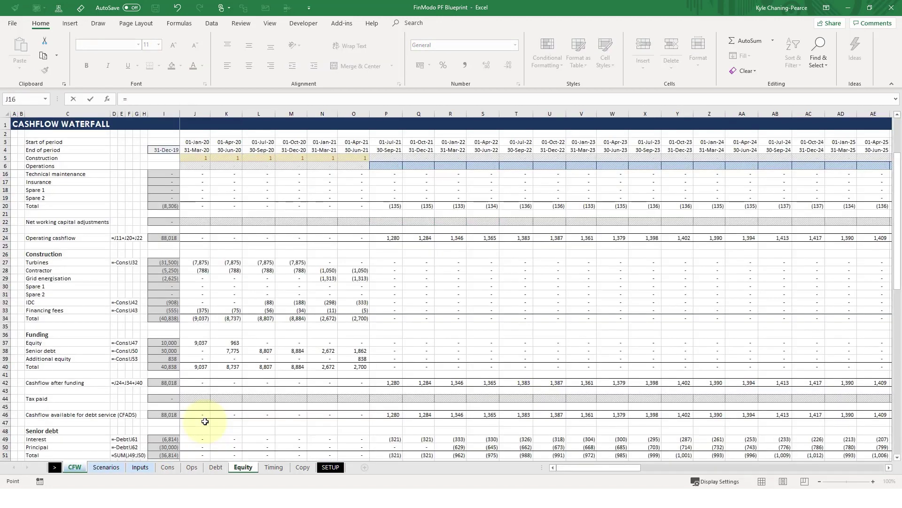
scroll(188, 367, "up", 3)
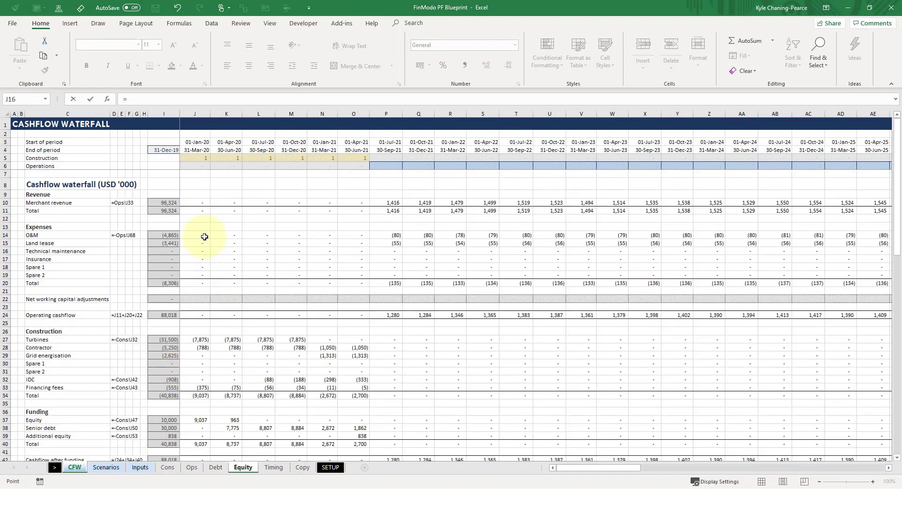
left_click(189, 210)
key("Return")
key("ctrl+Return")
key("ctrl+shift+Right")
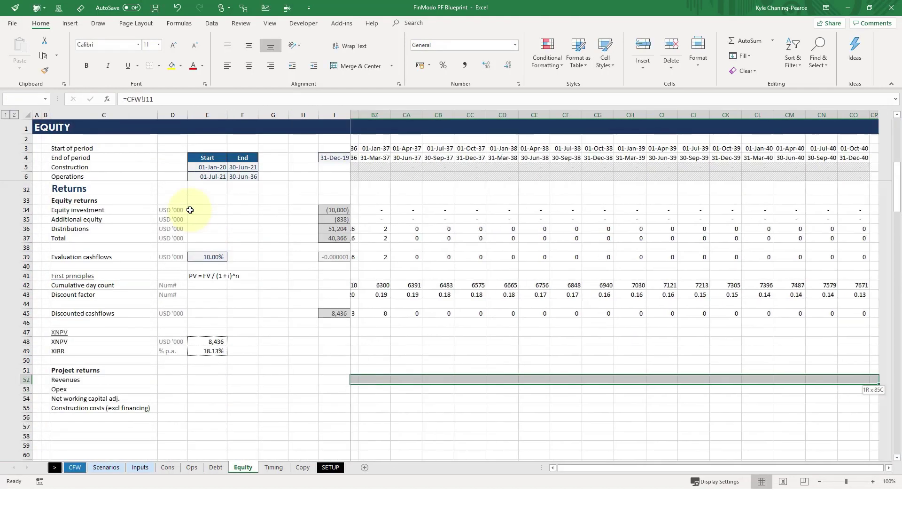
key("ctrl+r")
Link Opex in J53 to =CFW!J20 and fill it across the timeline.
key("Down")
type("=")
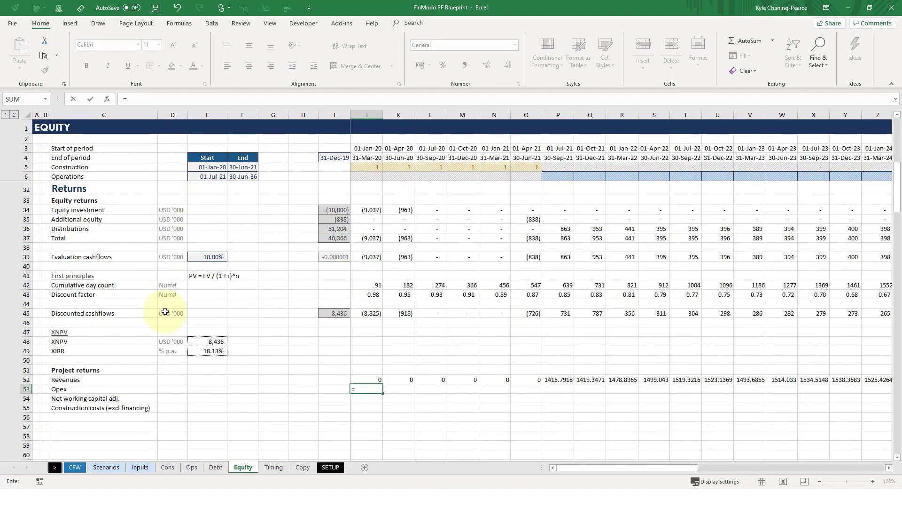
left_click(75, 467)
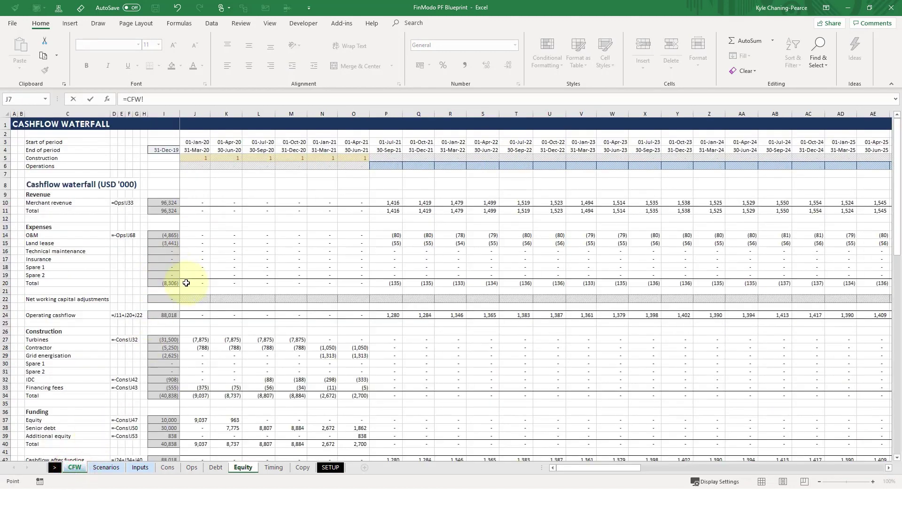
left_click(176, 288)
key("Up")
key("Right")
key("ctrl+Return")
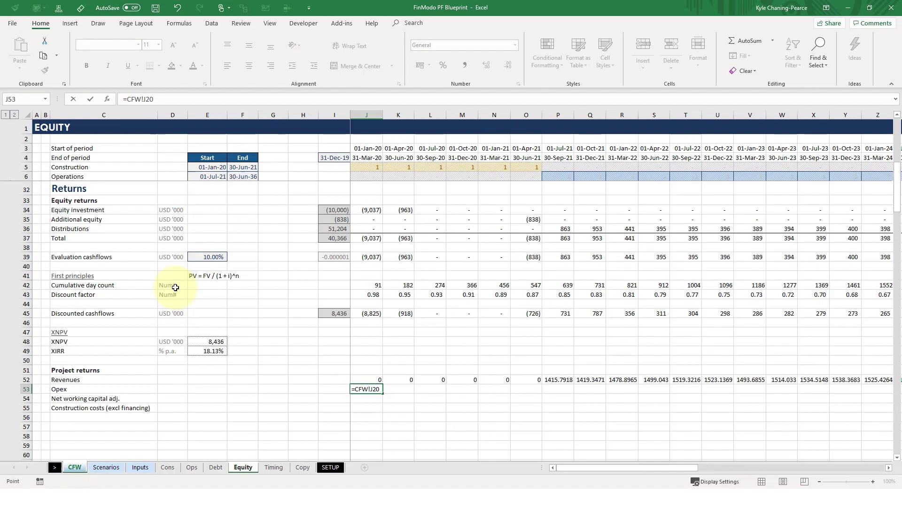
key("shift+Up")
key("ctrl+shift+Right")
key("ctrl+r")
Link Net working capital adj. in J54 to =CFW!J22, fill it right, and verify the reference.
key("Down")
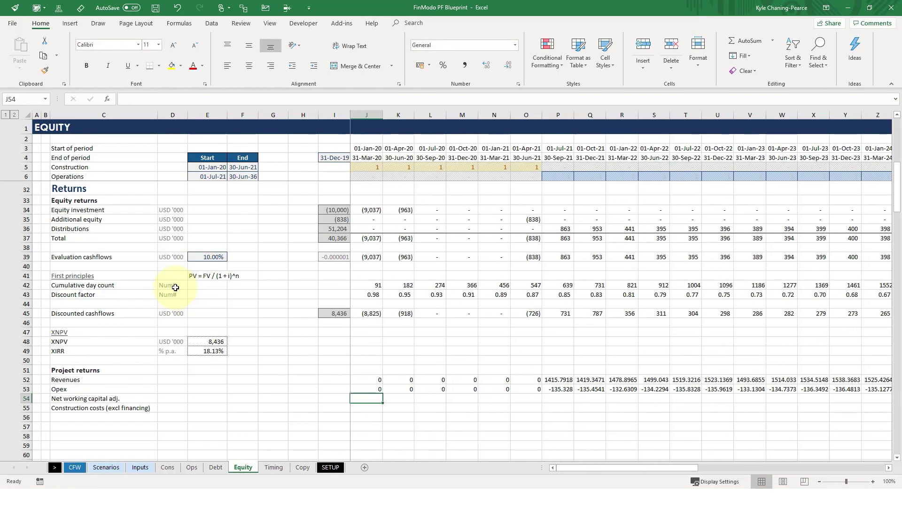
key("ctrl+d")
key("F2")
key("BackSpace")
type("22")
key("ctrl+Return")
key("ctrl+shift+Right")
key("shift+BackSpace")
key("ctrl+bracketleft")
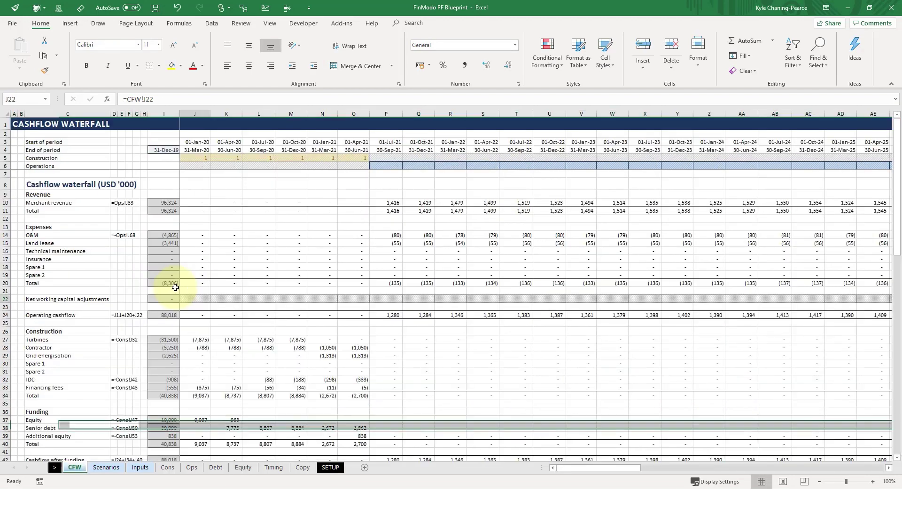
key("F5")
key("Return")
key("Down")
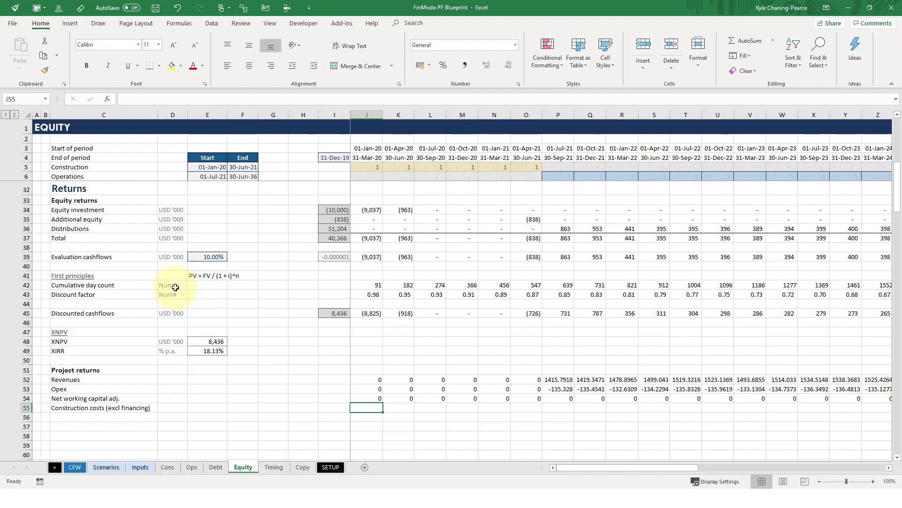
type("=")
Set Construction costs in J55 to =SUM(CFW!J27:J31).
left_click(75, 468)
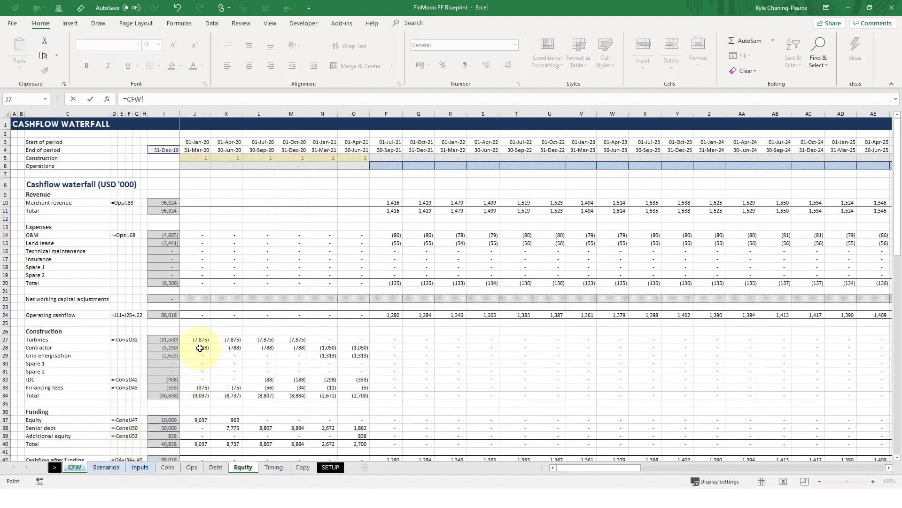
left_click_drag(193, 338, 196, 371)
left_click(127, 98)
type("sum(")
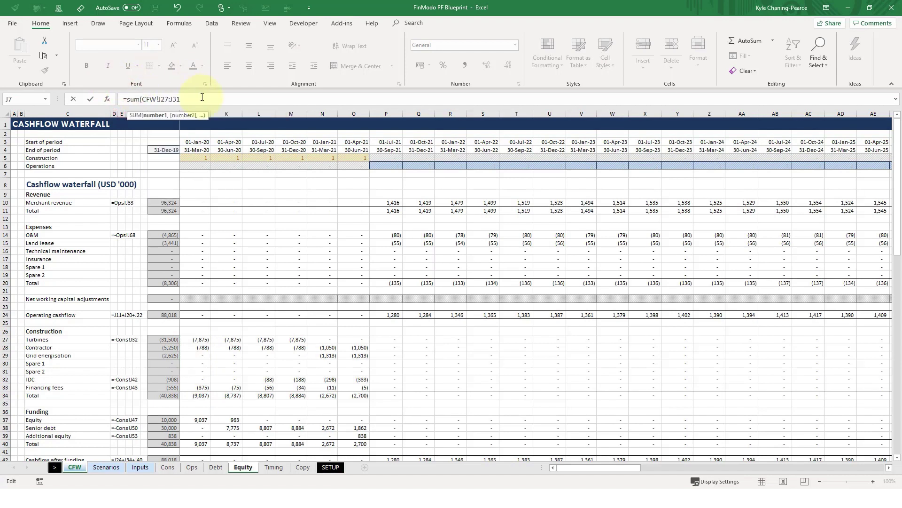
type(")")
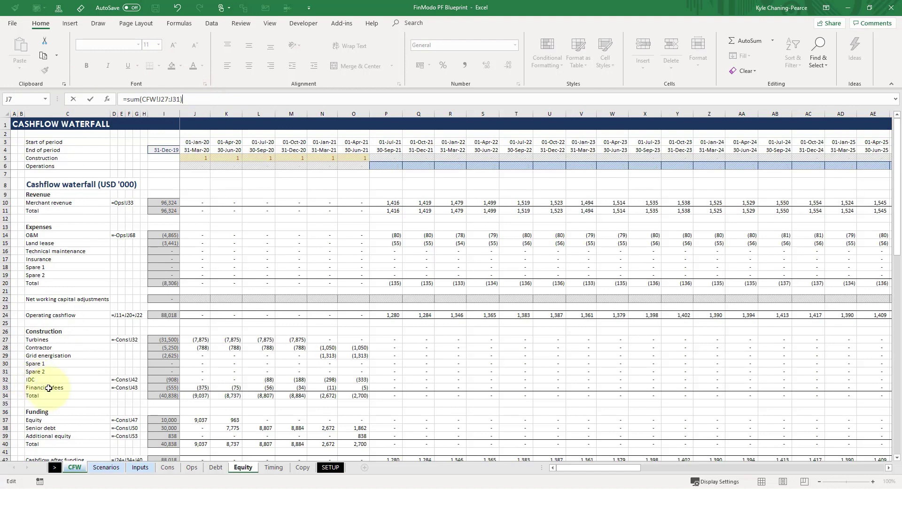
key("Return")
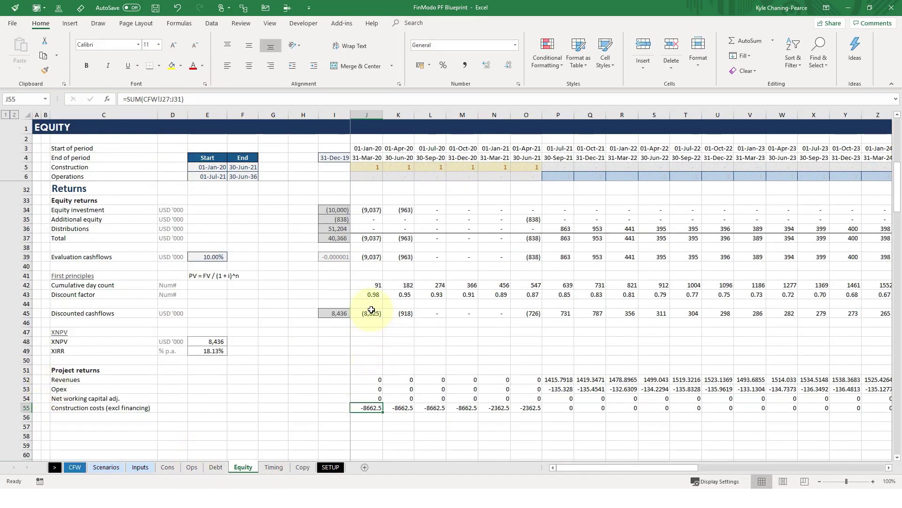
Paste J45's Discounted cashflows formatting onto the Project returns block J52:CO57.
left_click(371, 311)
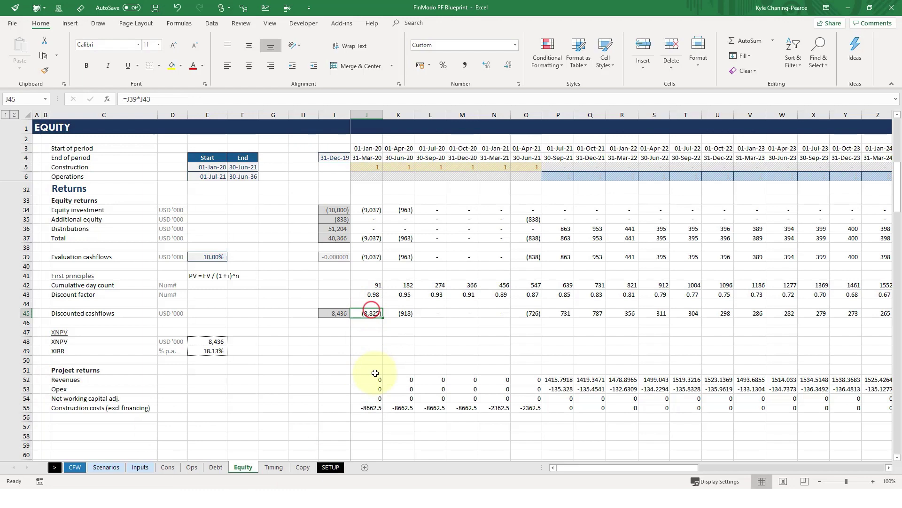
key("ctrl+c")
left_click(374, 379)
key("shift+Down")
key("shift+Down")
key("shift+Down")
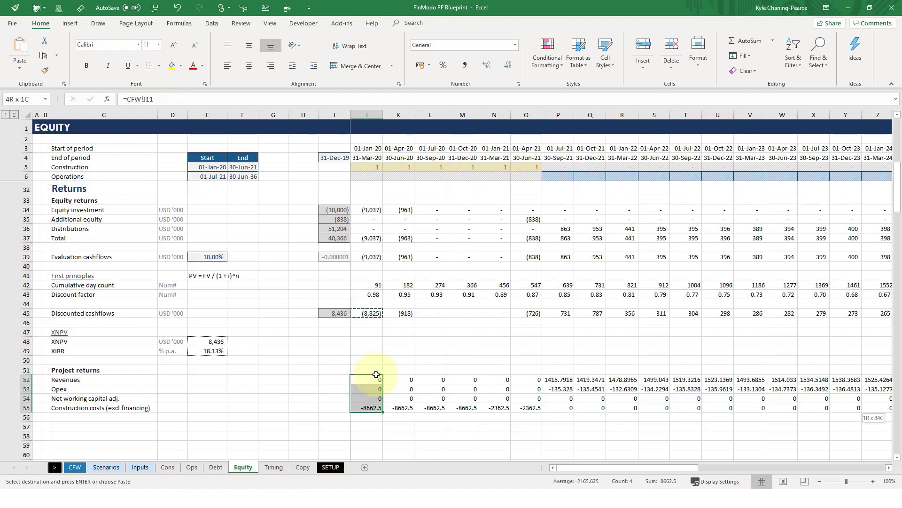
key("ctrl+shift+Right")
key("shift+Down")
key("shift+Down")
key("ctrl+alt+v")
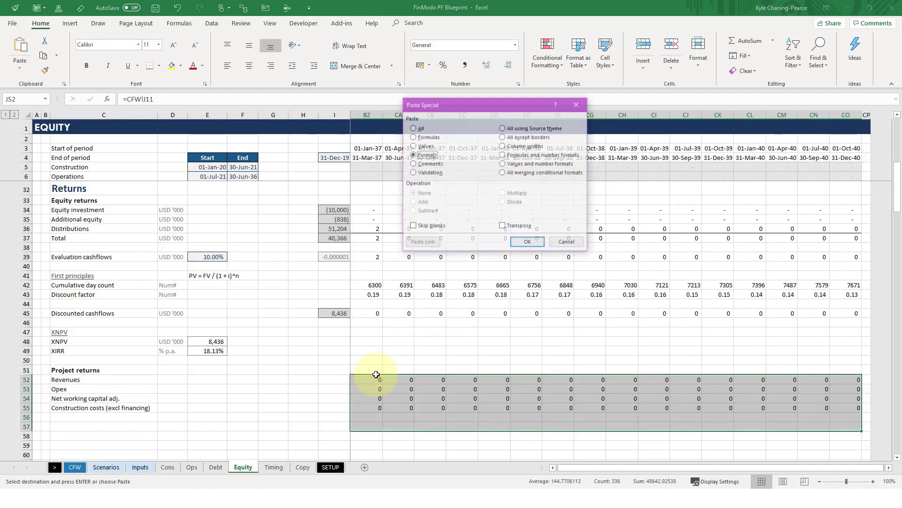
key("Return")
key("Up")
key("Up")
key("Up")
key("Up")
key("Up")
key("Up")
key("Up")
key("Down")
key("Down")
key("Down")
key("Down")
key("Down")
key("Down")
key("Down")
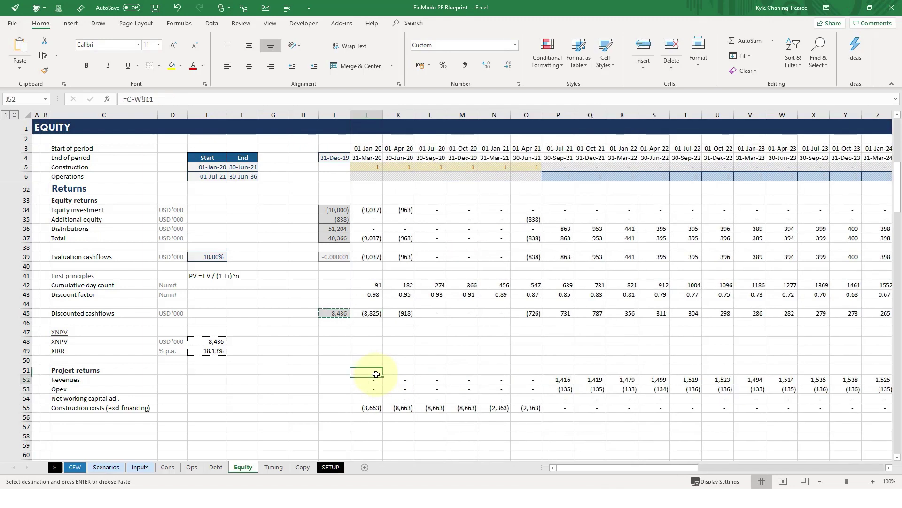
Paste the row-total formula from I45 into I52:I57.
key("Left")
key("shift+Down")
key("shift+Down")
key("shift+Down")
key("shift+Down")
key("shift+Down")
key("ctrl+v")
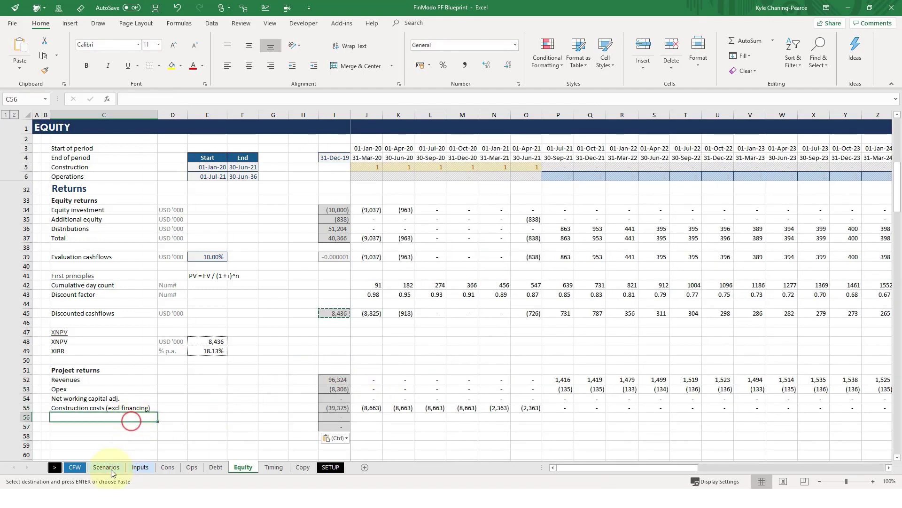
Check the Tax paid line on CFW, then label Equity!C56 'Tax paid (ungeared)'.
left_click(78, 467)
scroll(121, 278, "down", 3)
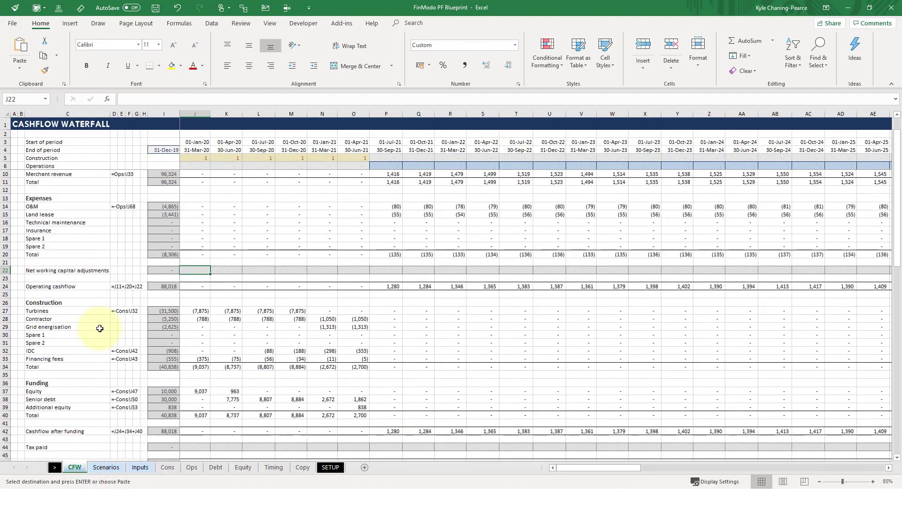
scroll(111, 313, "down", 1)
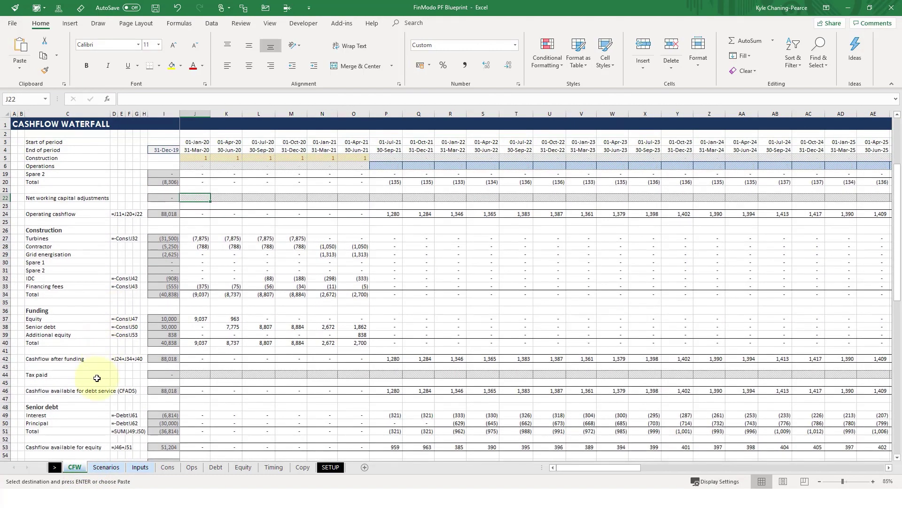
left_click(98, 375)
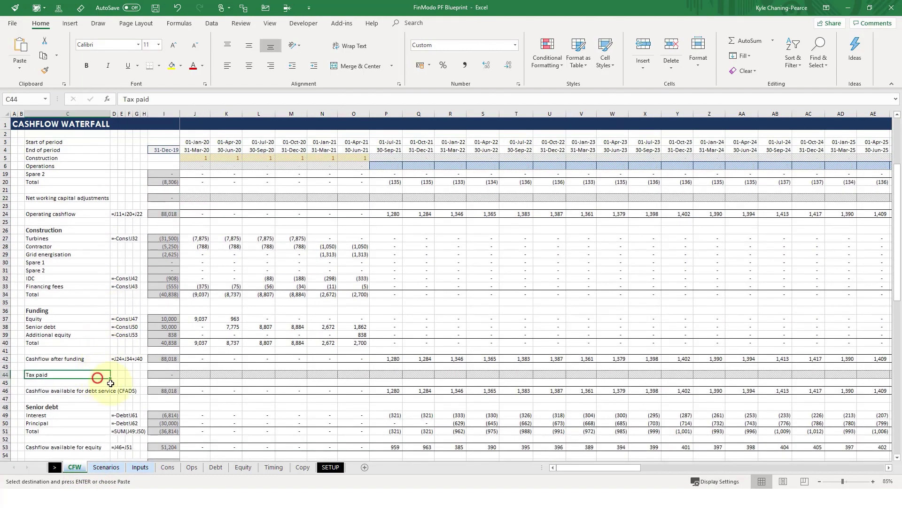
left_click(242, 469)
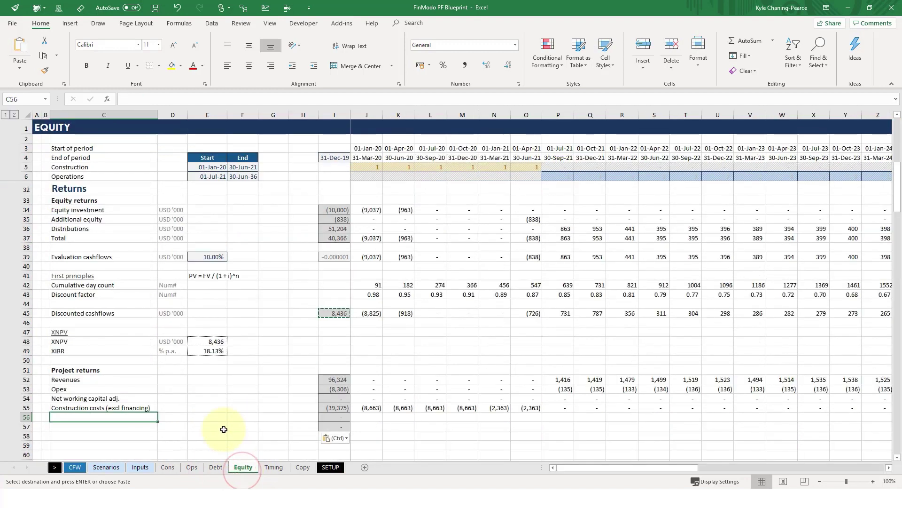
type("Tax paid (ungeared")
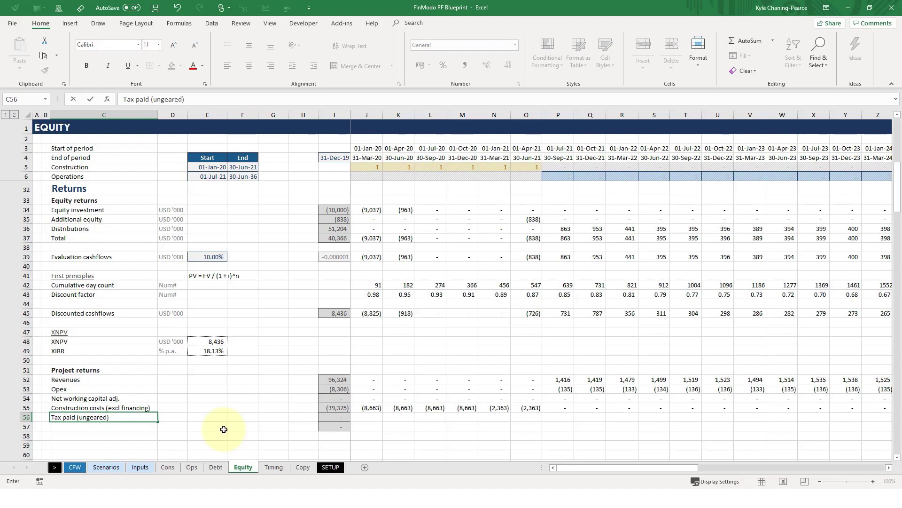
key("Tab")
Apply the Empty cell style to row 56 from J56 across the timeline.
key("Right")
key("Right")
key("Right")
key("Right")
key("Right")
key("Right")
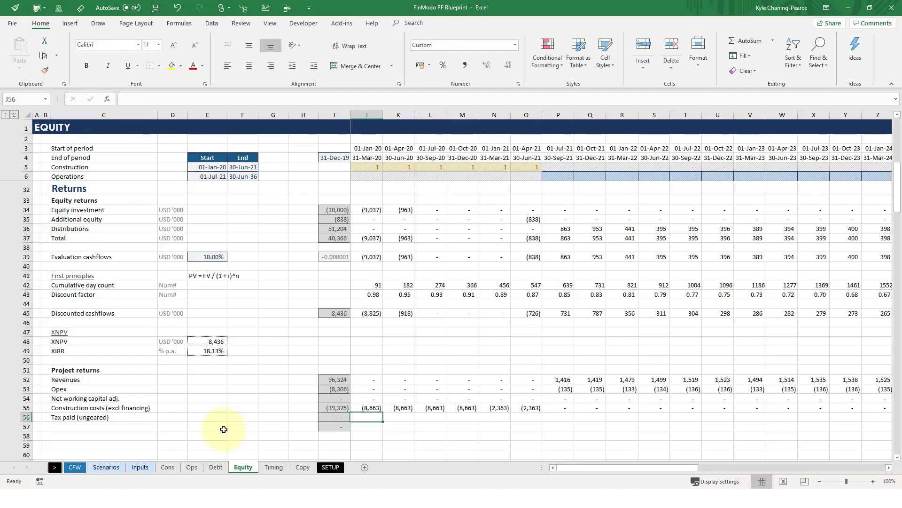
key("ctrl+shift+Right")
key("alt+2")
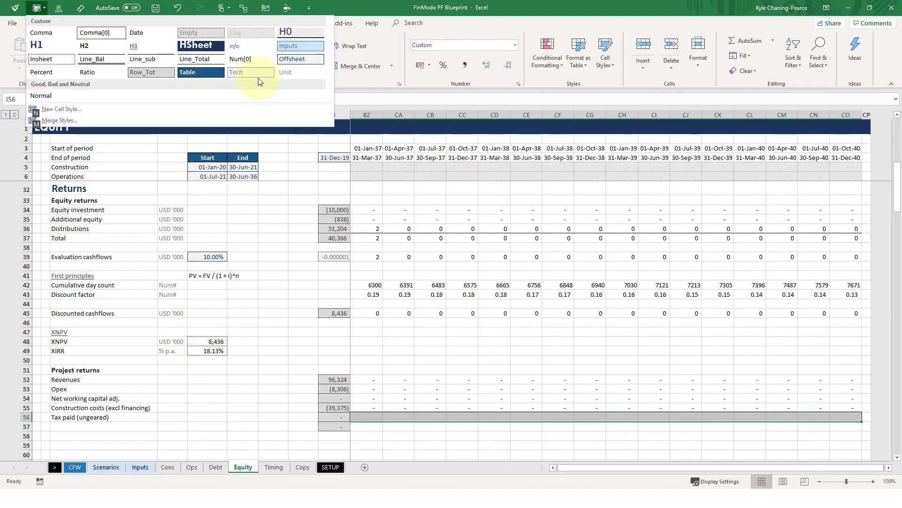
left_click(205, 32)
key("Home")
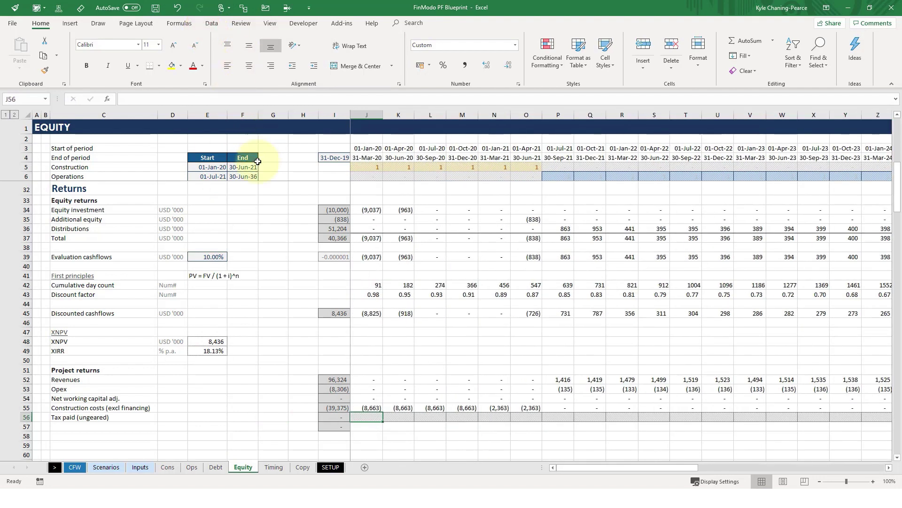
Label C57 'Total' and copy the USD '000 unit label into D52:D57.
left_click(116, 420)
key("Down")
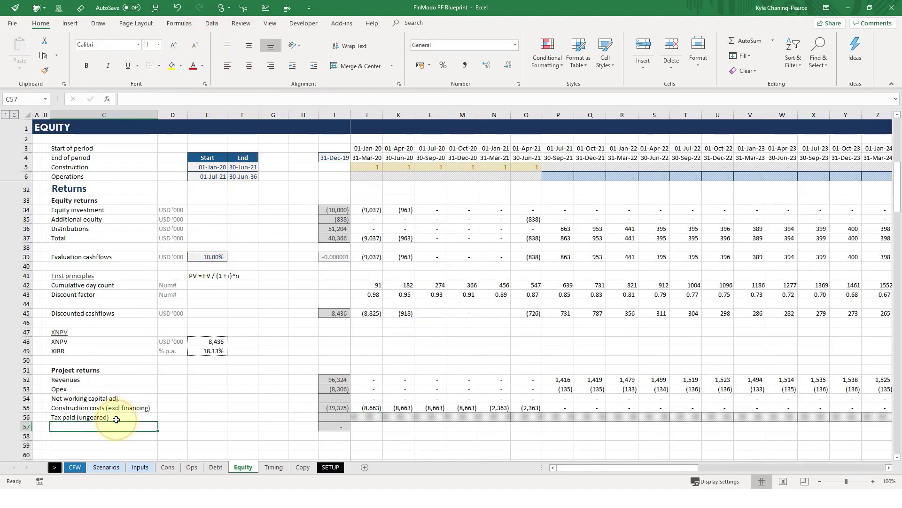
type("Total")
key("Return")
key("Right")
key("ctrl+Up")
key("Up")
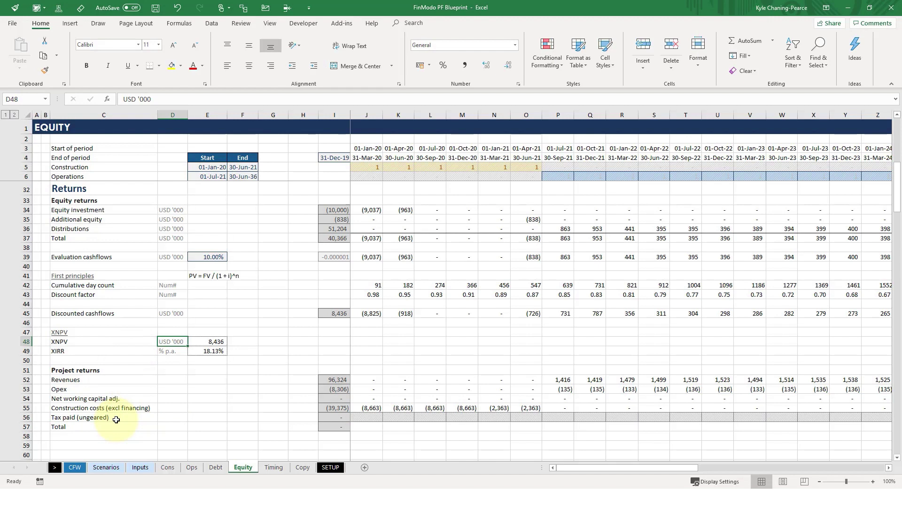
key("ctrl+c")
key("Down")
key("Down")
key("Down")
key("Down")
key("shift+Down")
key("shift+Down")
key("shift+Down")
key("shift+Down")
key("shift+Down")
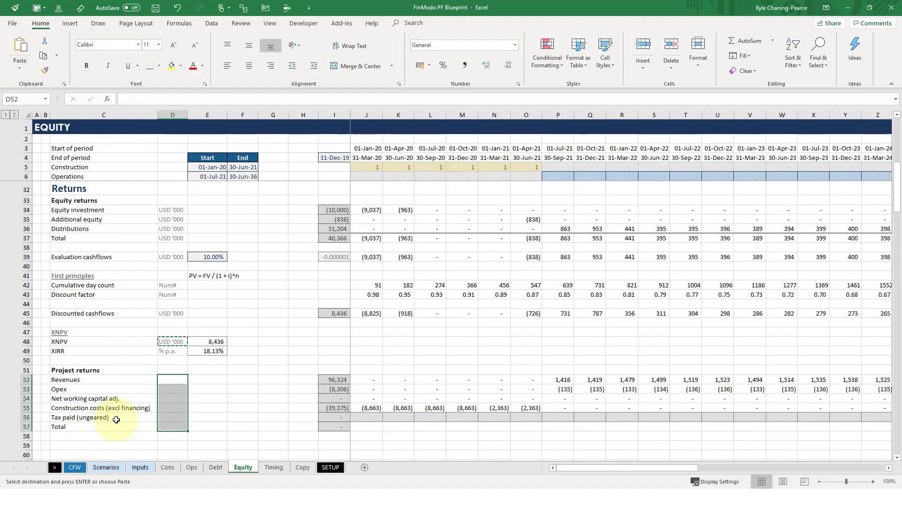
key("ctrl+v")
AutoSum the Project returns lines in J57, style it Row_Tot, and fill across all periods.
key("Right")
key("Right")
key("Right")
key("Right")
key("Right")
key("Right")
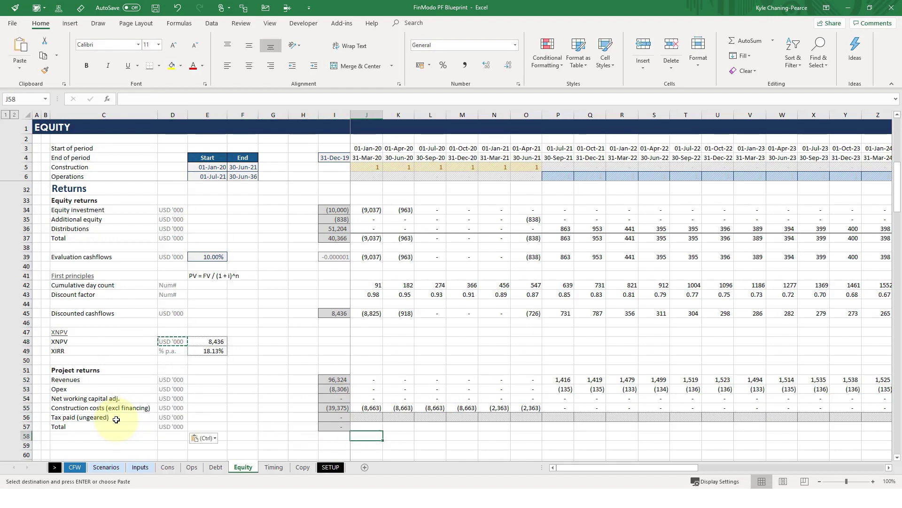
key("alt+equal")
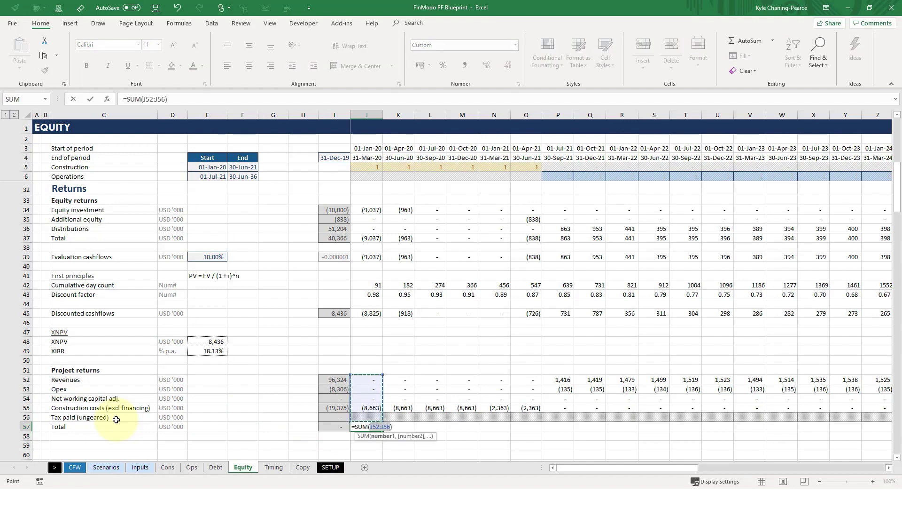
key("ctrl+Return")
key("alt+2")
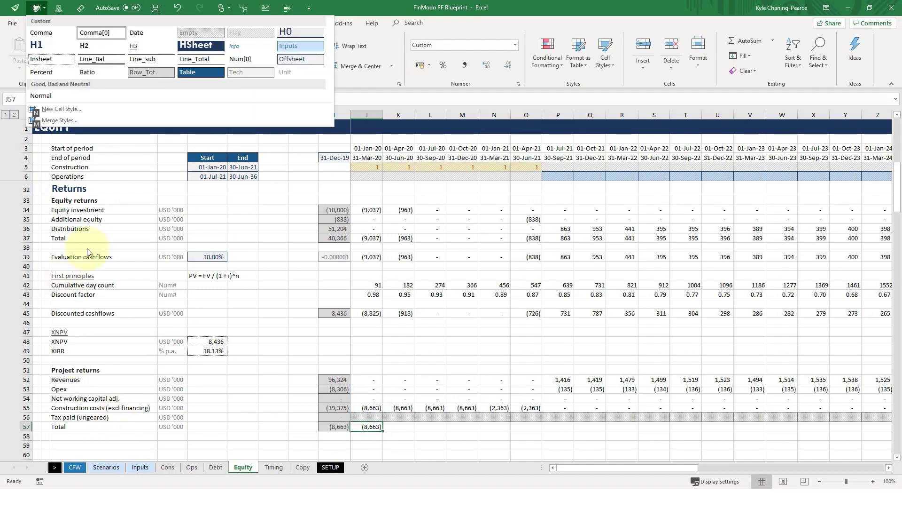
left_click(149, 65)
key("ctrl+shift+Right")
key("ctrl+r")
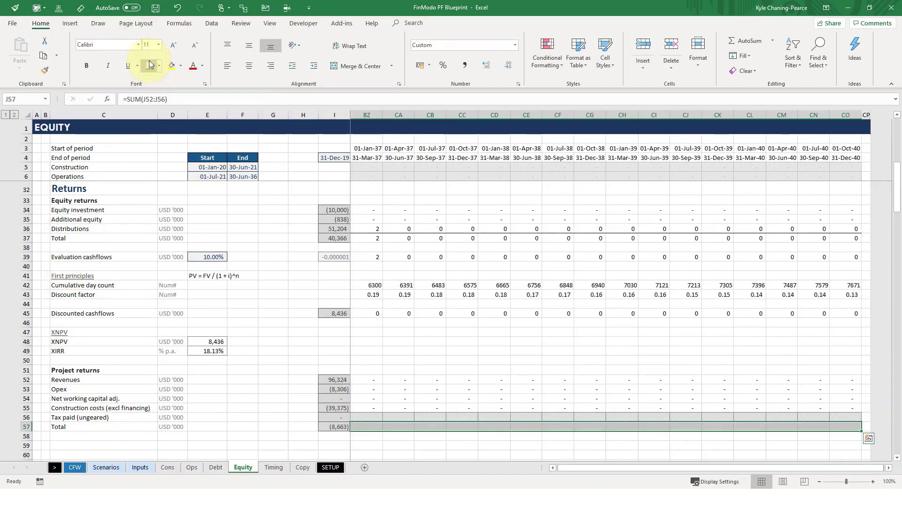
key("shift+BackSpace")
scroll(169, 268, "down", 2)
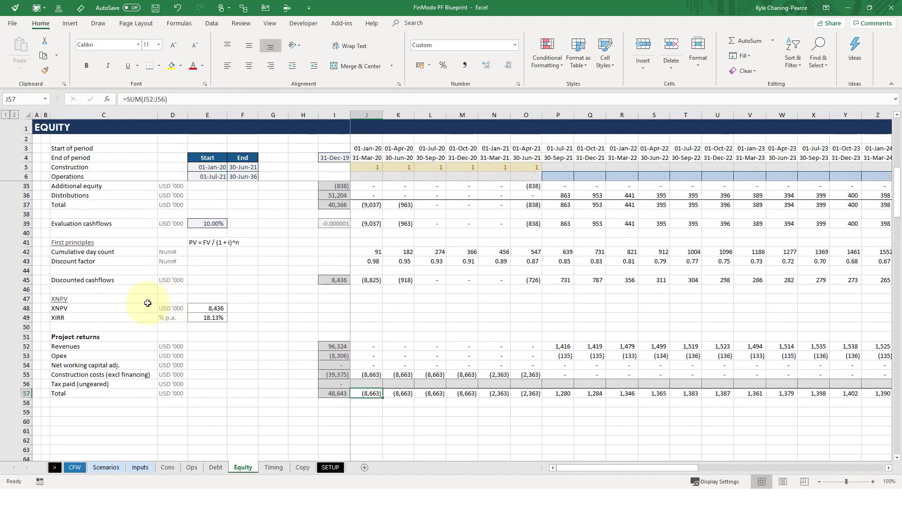
Label C59 'Evaluation cashflows' and copy the USD '000 unit from the Total row.
left_click(118, 382)
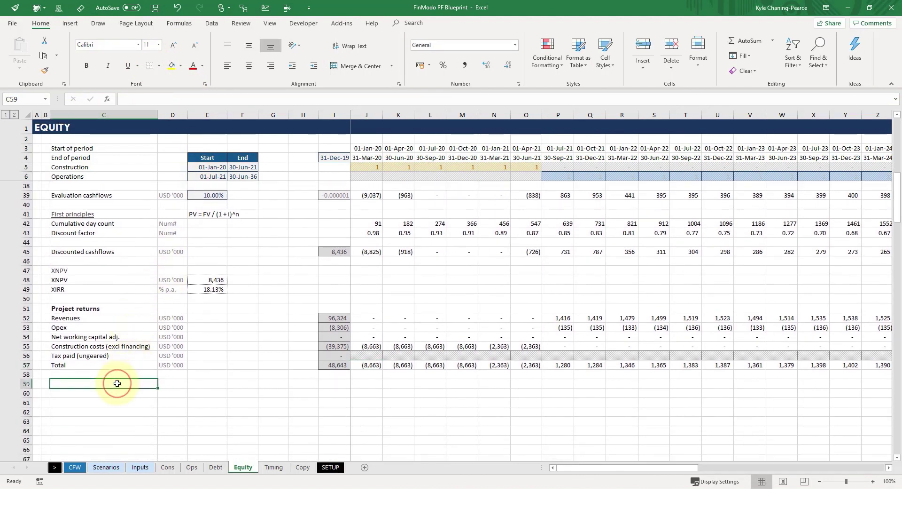
type("Evaluation cas")
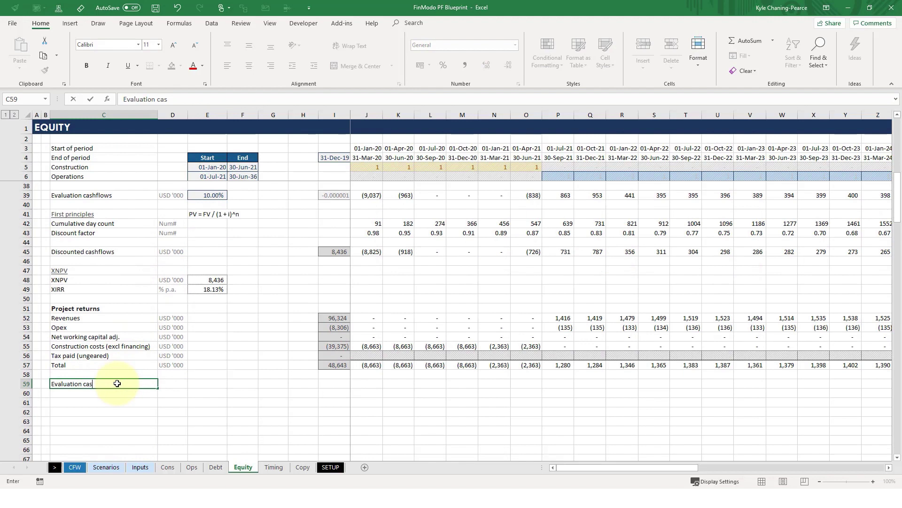
type("hflows")
key("Tab")
key("Up")
key("Up")
key("ctrl+c")
key("Down")
key("Down")
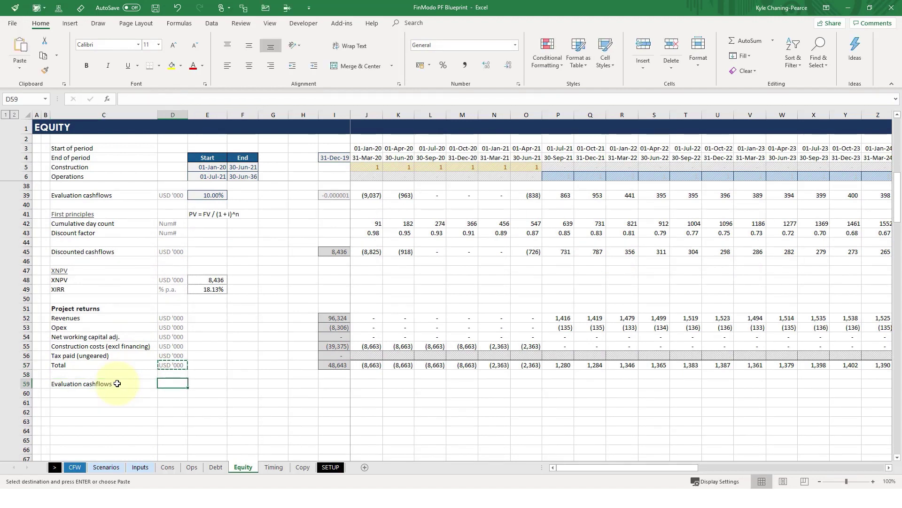
key("ctrl+v")
Link J59 to the Total in J57 and fill it right across all periods to CO.
key("Right")
key("Right")
key("Right")
key("Right")
key("Right")
key("Up")
key("Down")
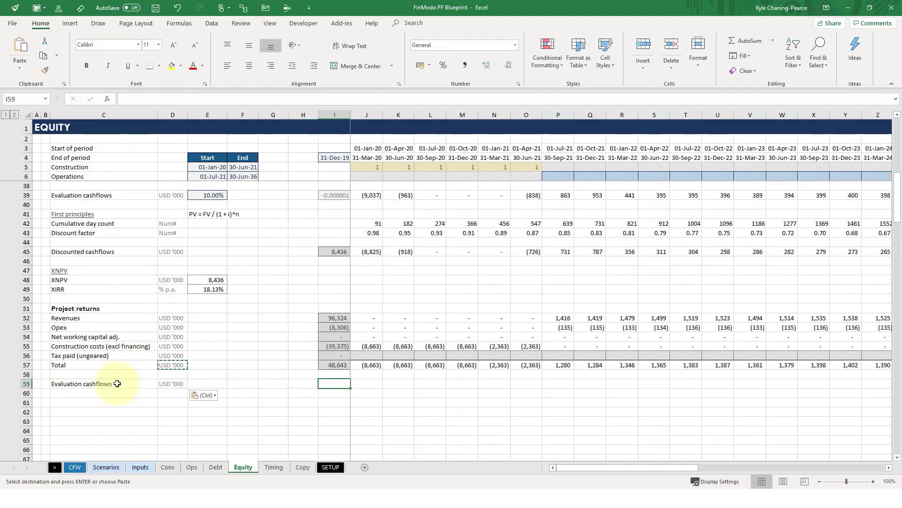
key("Right")
type("=")
key("Up")
key("Up")
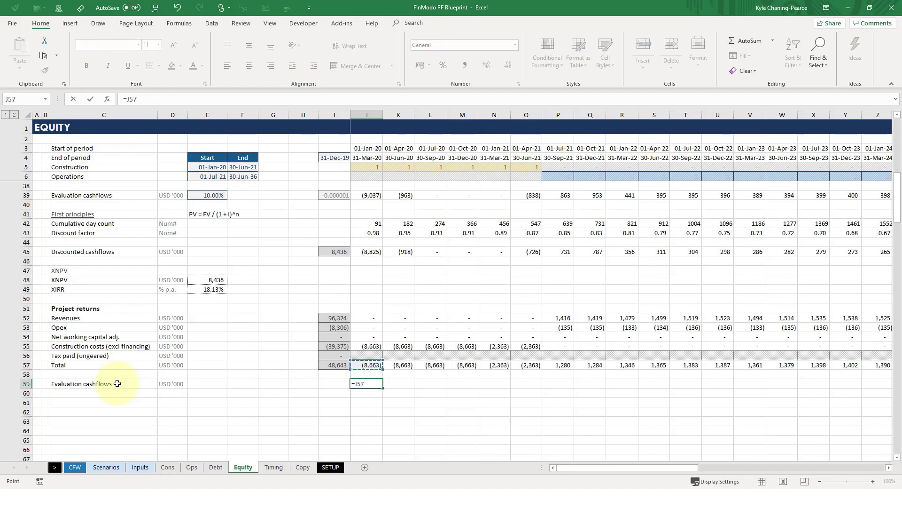
key("Return")
key("ctrl+shift+Right")
key("ctrl+r")
Give I59 the Tech cell style and set it to =-Small_num.
key("Left")
key("alt+2")
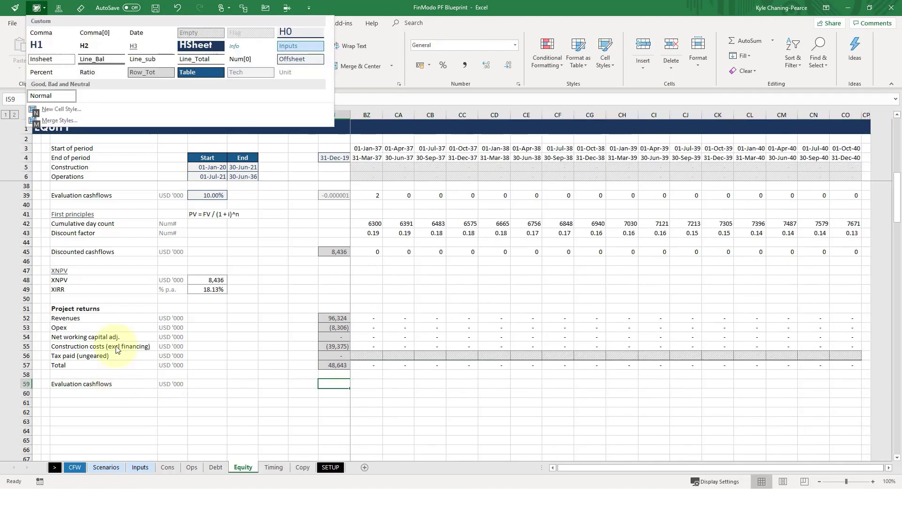
left_click(246, 72)
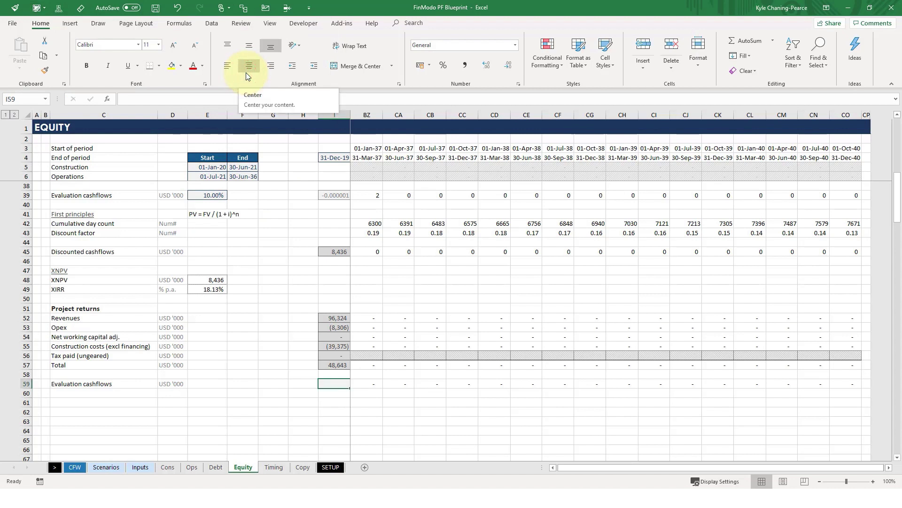
type("=-sma")
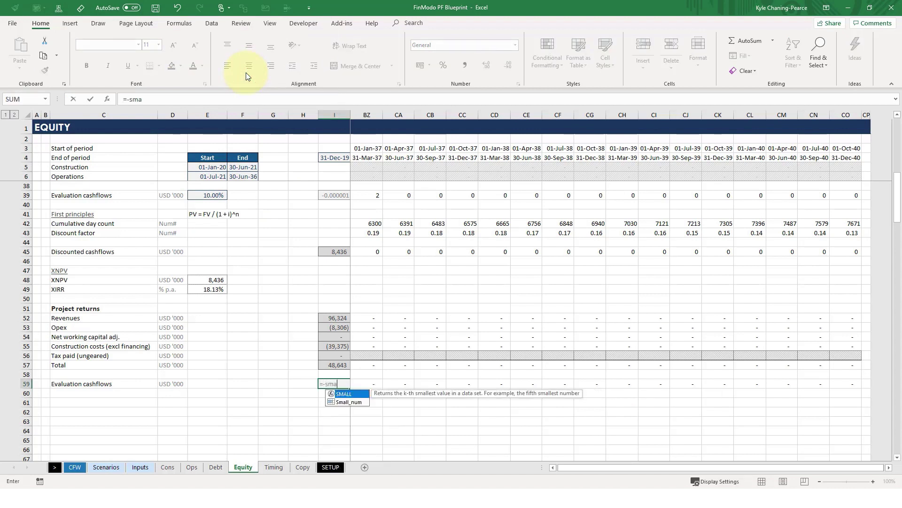
key("Down")
key("Tab")
key("Return")
key("Right")
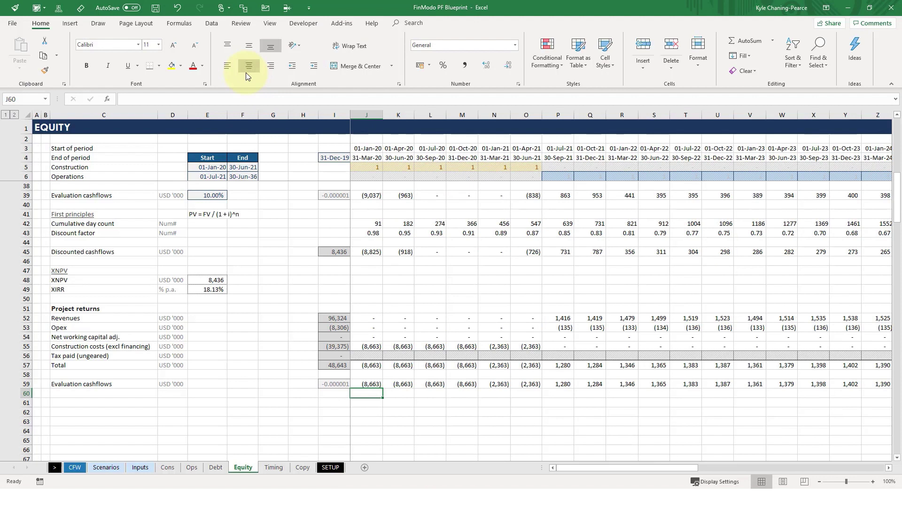
key("Down")
key("Left")
key("Left")
key("Left")
key("Left")
key("Left")
key("Left")
key("Left")
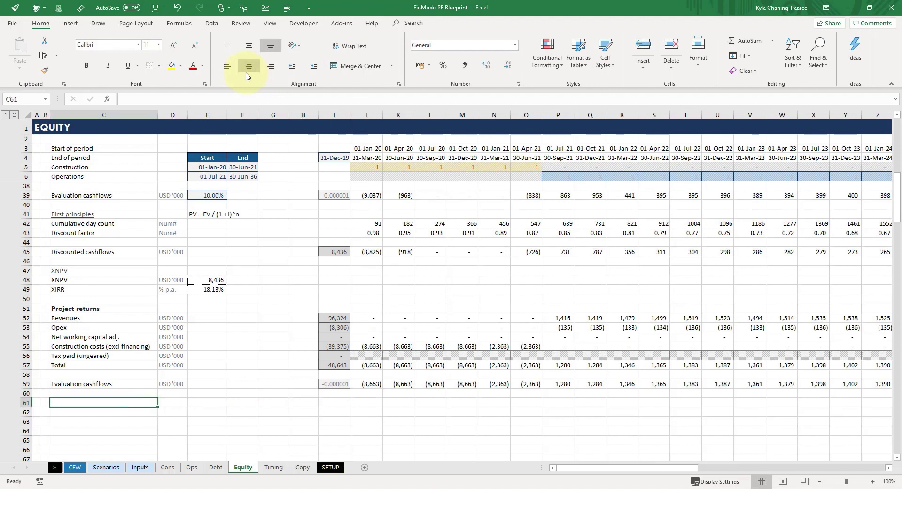
key("Up")
key("Right")
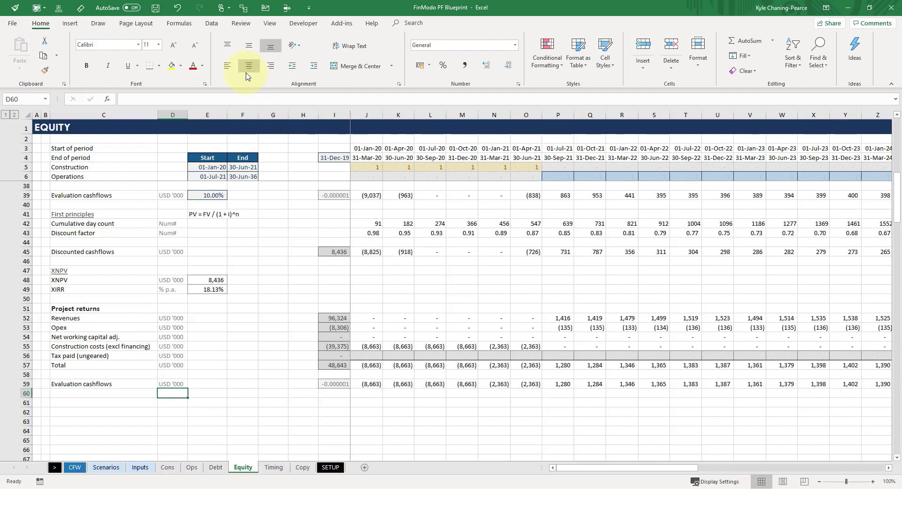
key("Up")
key("Right")
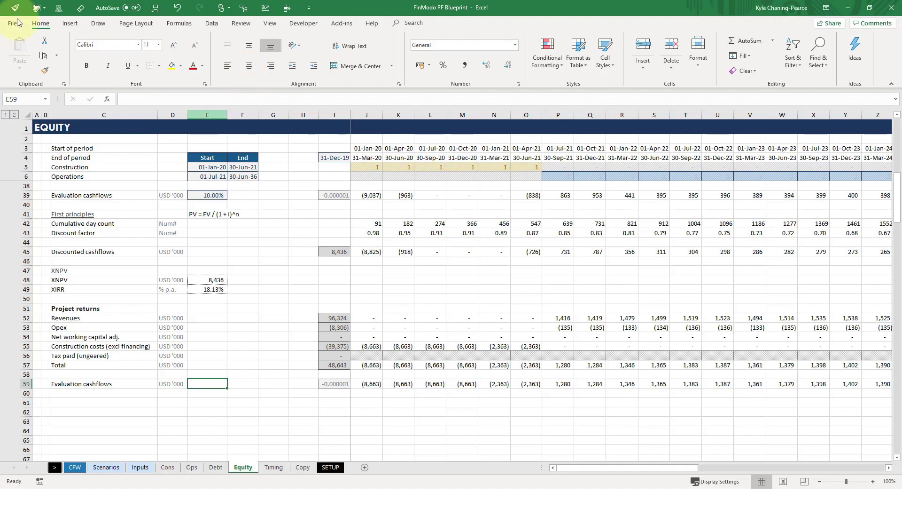
On the Inputs sheet, insert a row below Cost of capital and fill its contents down.
left_click(152, 469)
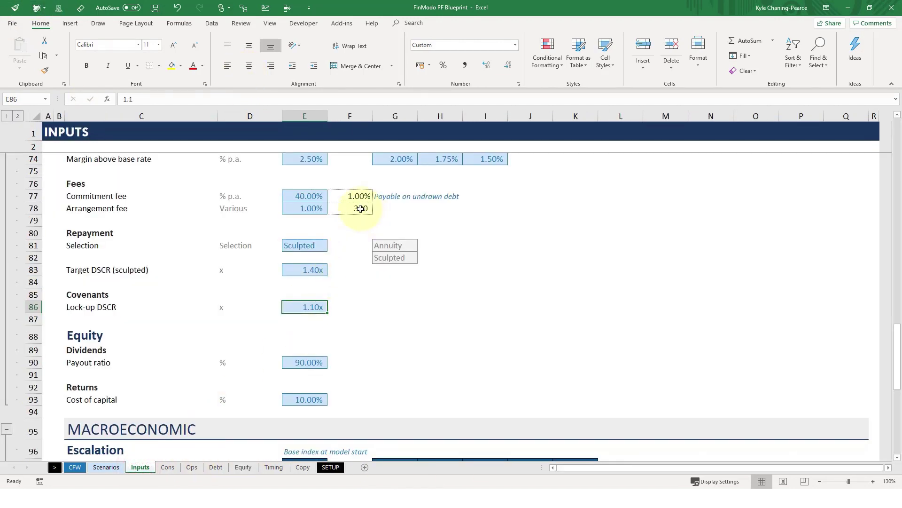
scroll(361, 209, "down", 2)
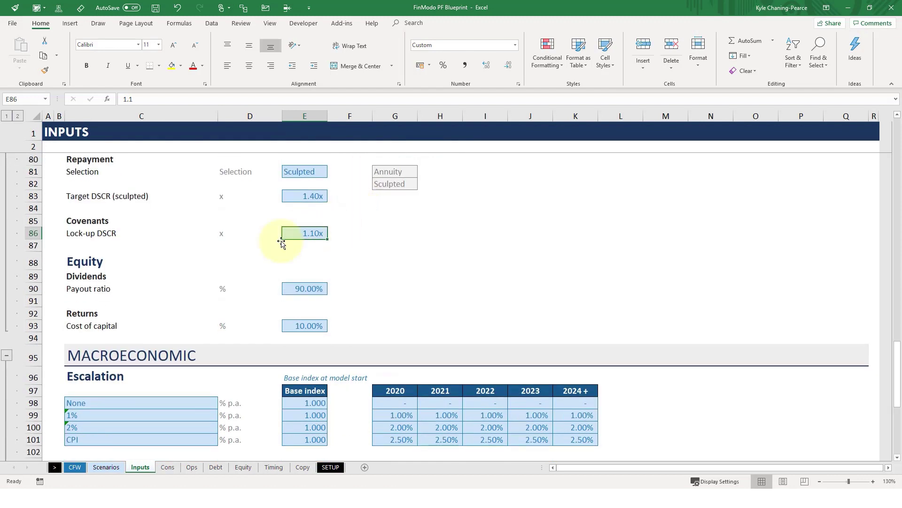
left_click(101, 335)
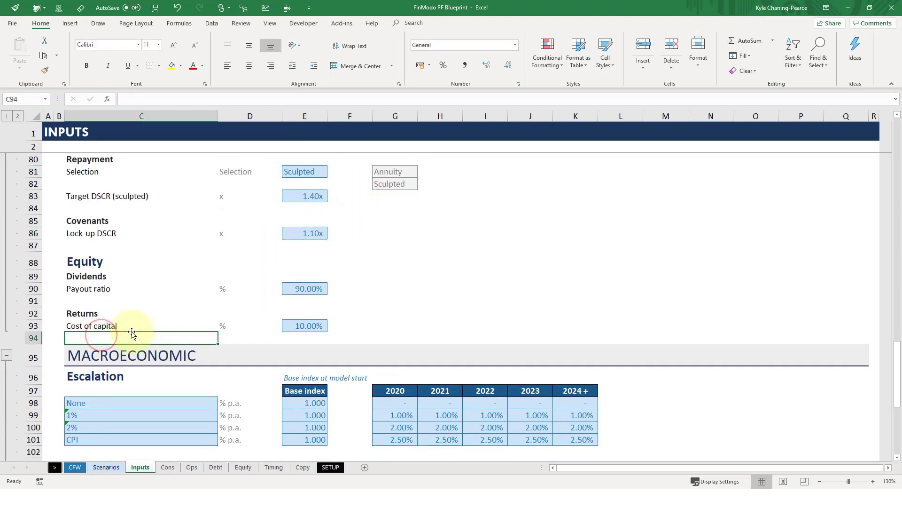
key("shift+space")
key("ctrl+shift+plus")
key("ctrl+d")
Label the new row 'Project discount rate', set E94 to 7%, and copy it.
left_click(132, 333)
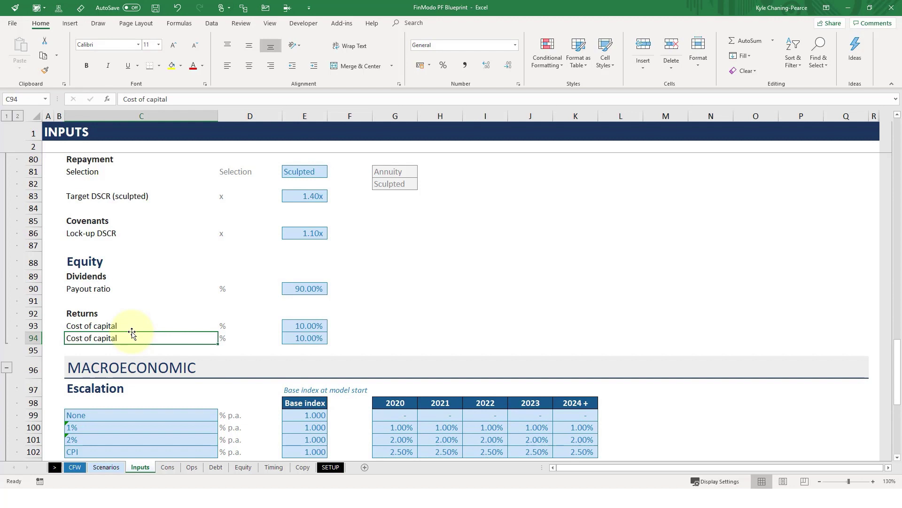
type("Projec")
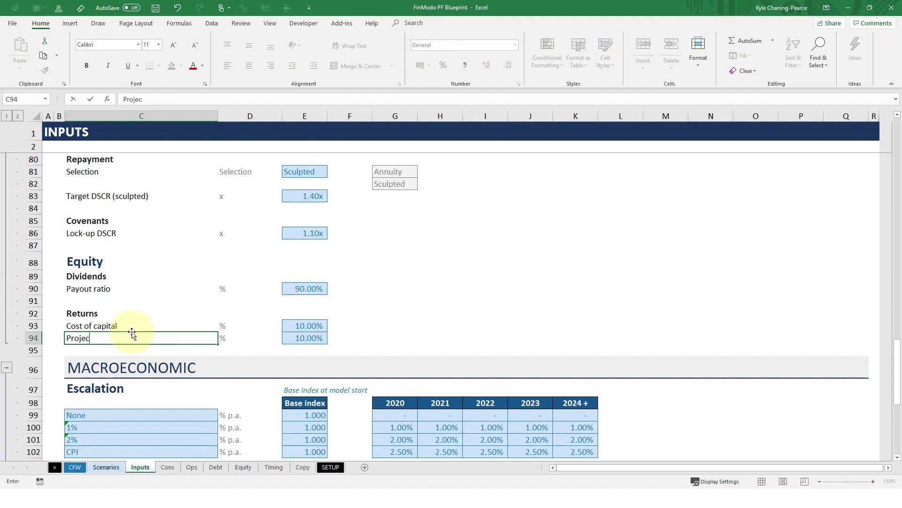
type("t discount rate")
key("Tab")
key("Right")
key("Right")
key("Left")
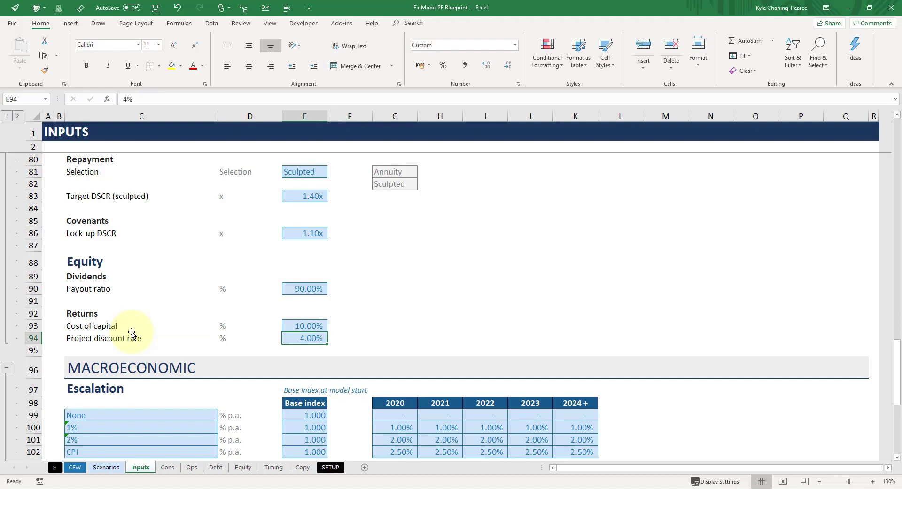
type("7")
key("Return")
key("Up")
key("ctrl+c")
Paste-link Inputs!E94 into Equity E59 and style it Percent and Offsheet, showing 7.00%.
left_click(244, 467)
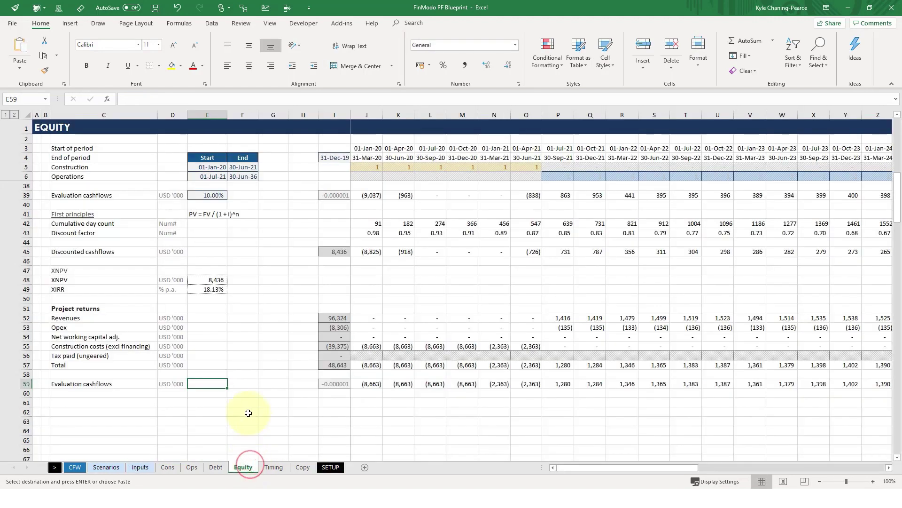
key("alt+h")
key("v")
key("n")
key("alt+2")
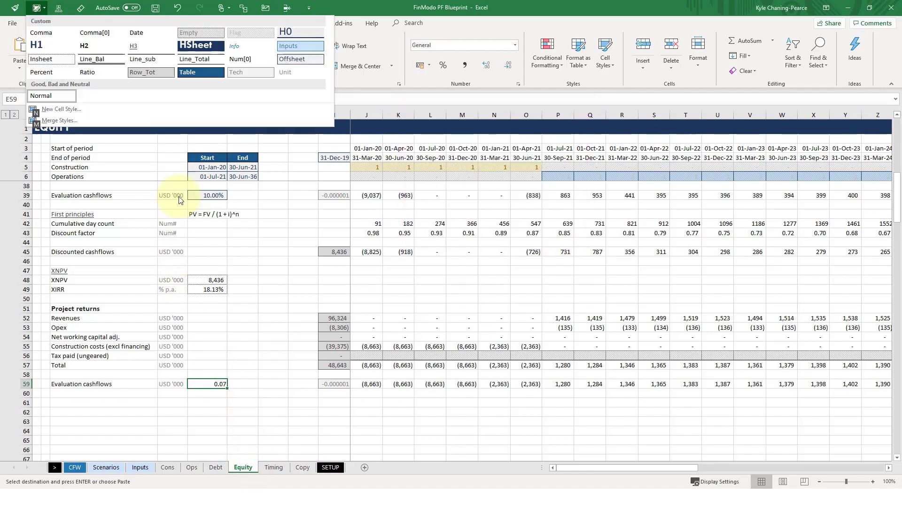
left_click(48, 74)
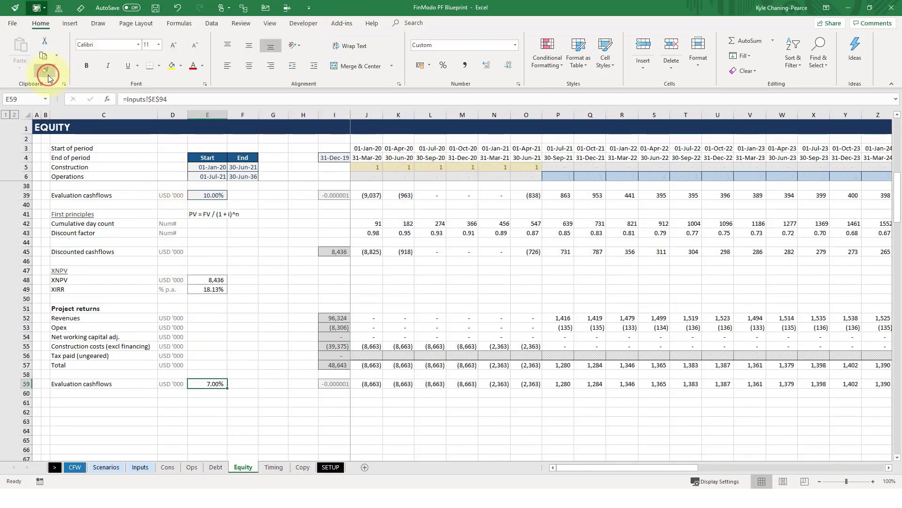
key("alt+2")
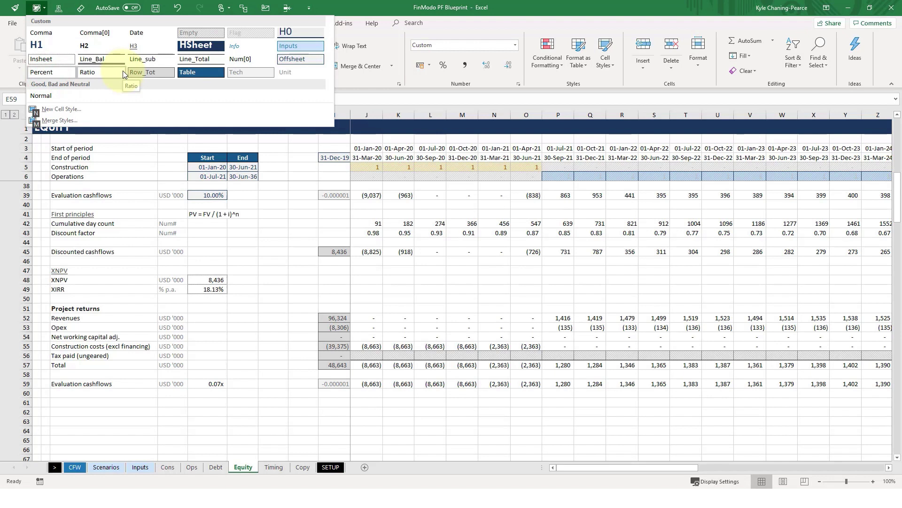
left_click(297, 59)
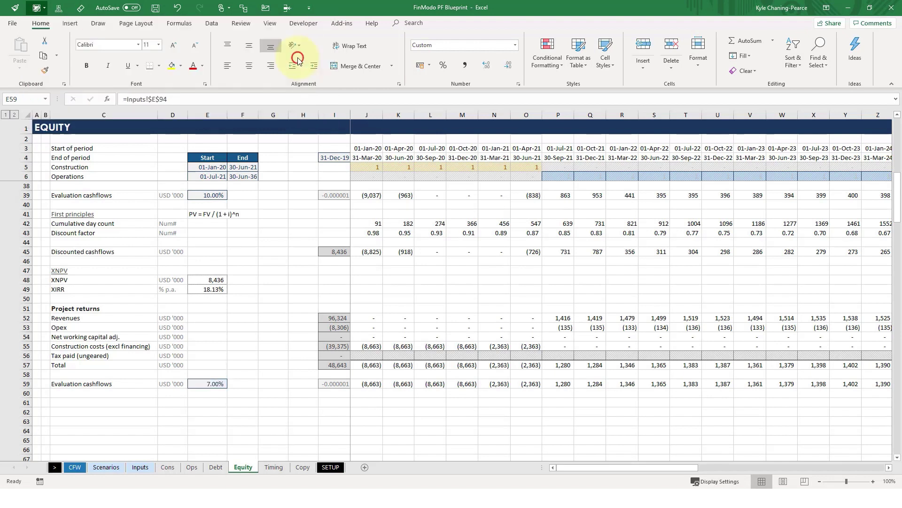
key("Down")
key("Left")
key("Left")
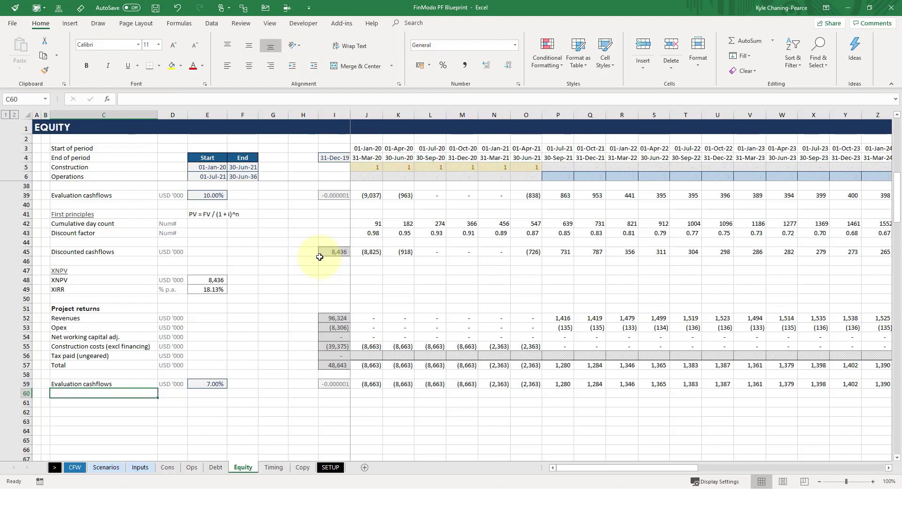
Add XNPV and XIRR labels in rows 60 and 61.
type("XNPV")
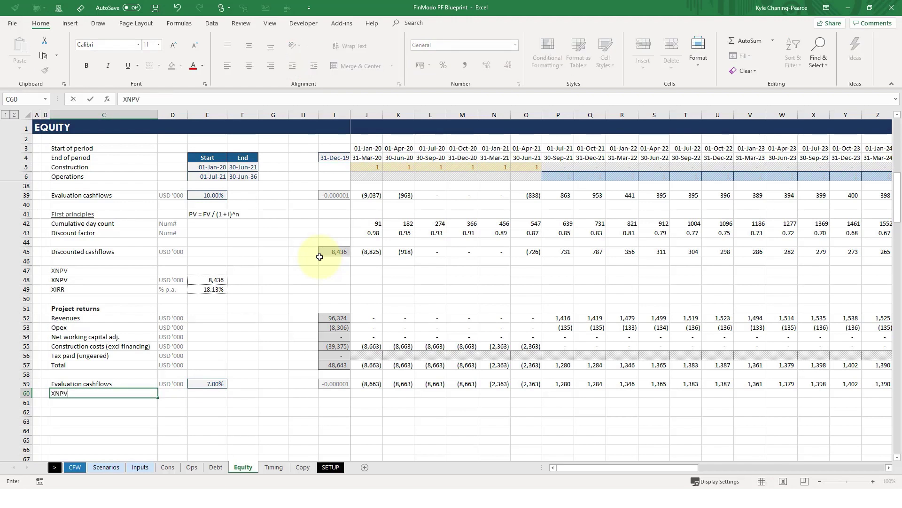
key("Return")
type("x")
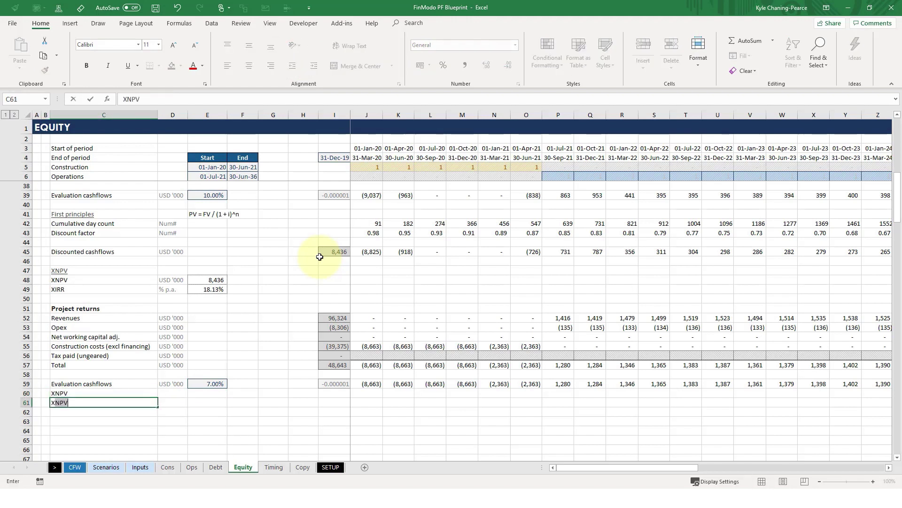
type("IRR")
key("Right")
key("Right")
key("Up")
key("Up")
key("Down")
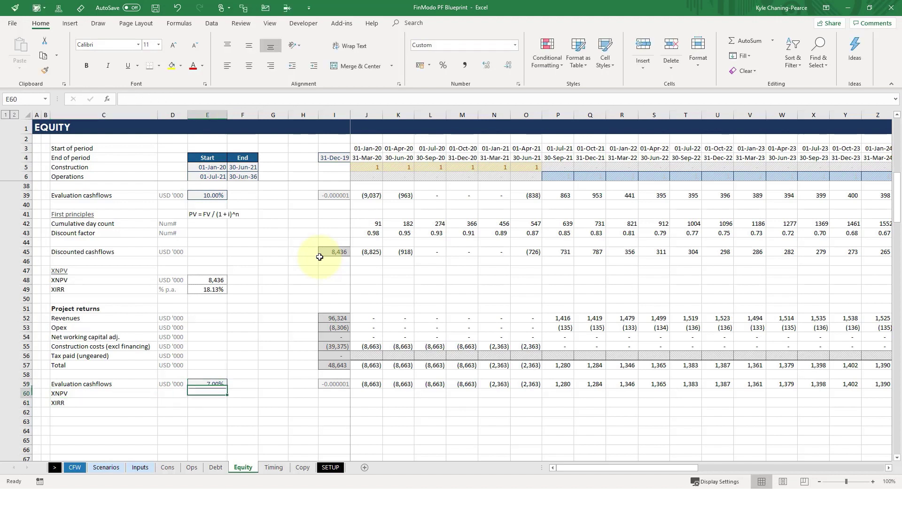
Enter =XNPV(E59,I59:CO59,I4:CO4) in E60.
type("=xnpv(")
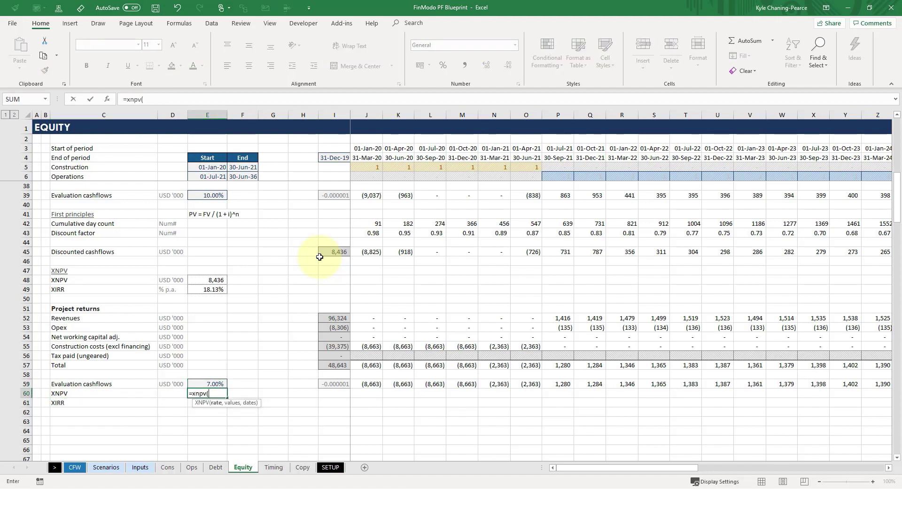
key("Up")
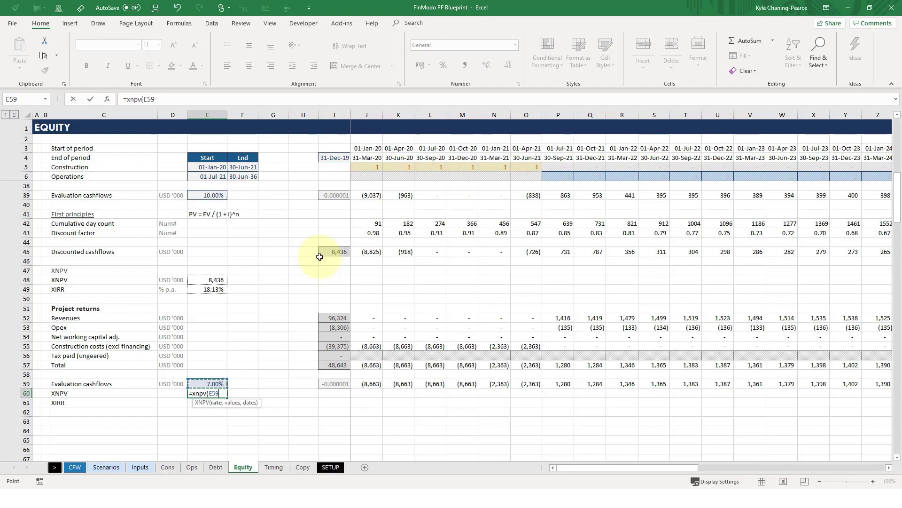
type(",")
key("Up")
key("Right")
key("Right")
key("Right")
key("Right")
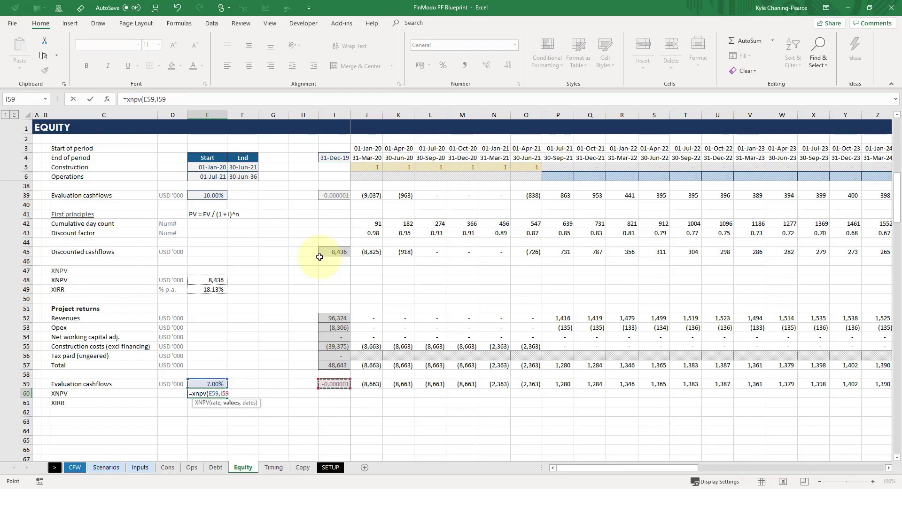
key("ctrl+shift+Right")
type(",")
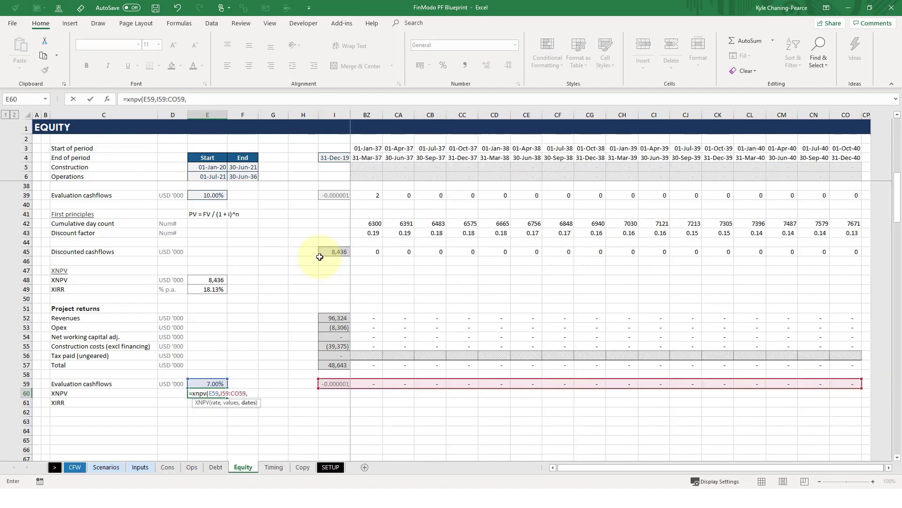
left_click(332, 159)
key("ctrl+shift+Right")
key("Return")
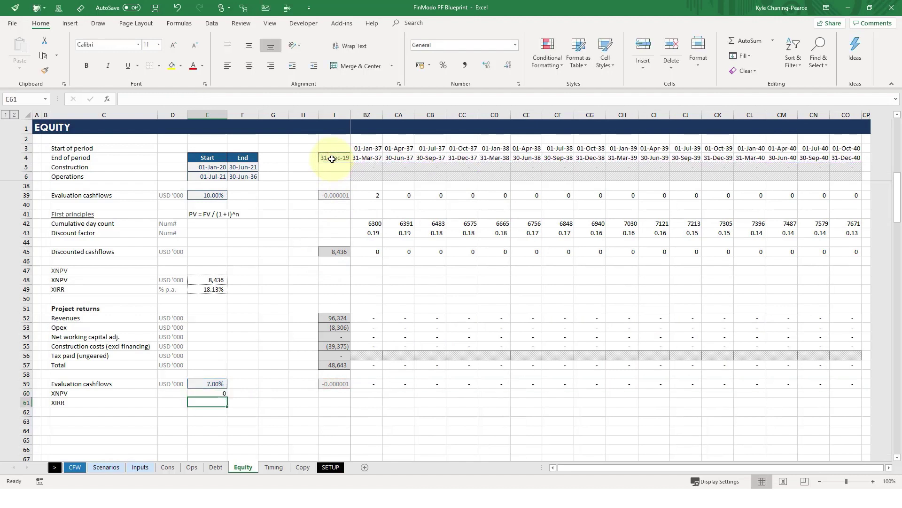
Apply the Comma [0] style to the 11,294 XNPV result and review its rate source.
key("Up")
key("alt+2")
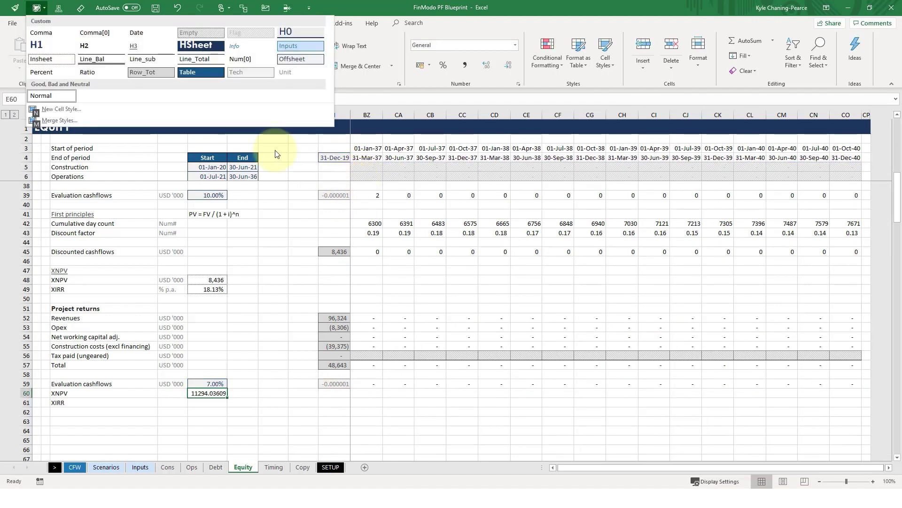
left_click(102, 33)
left_click(215, 402)
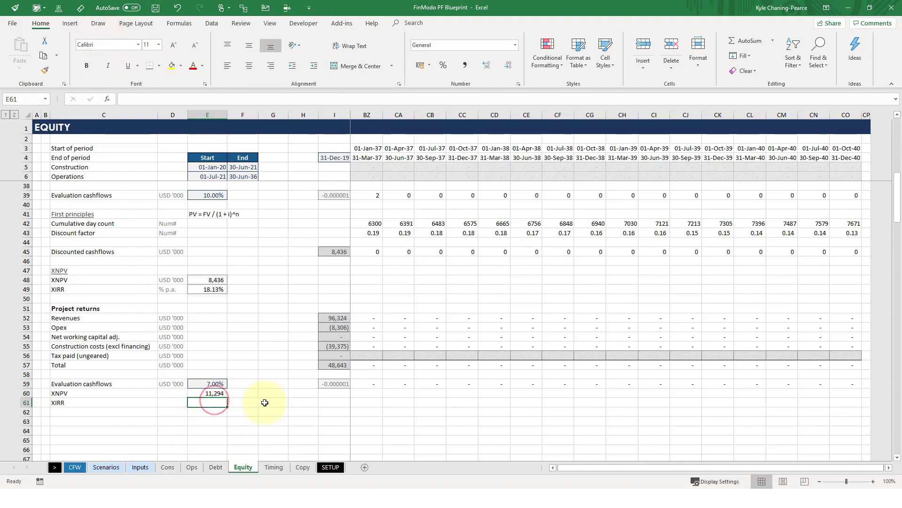
key("Up")
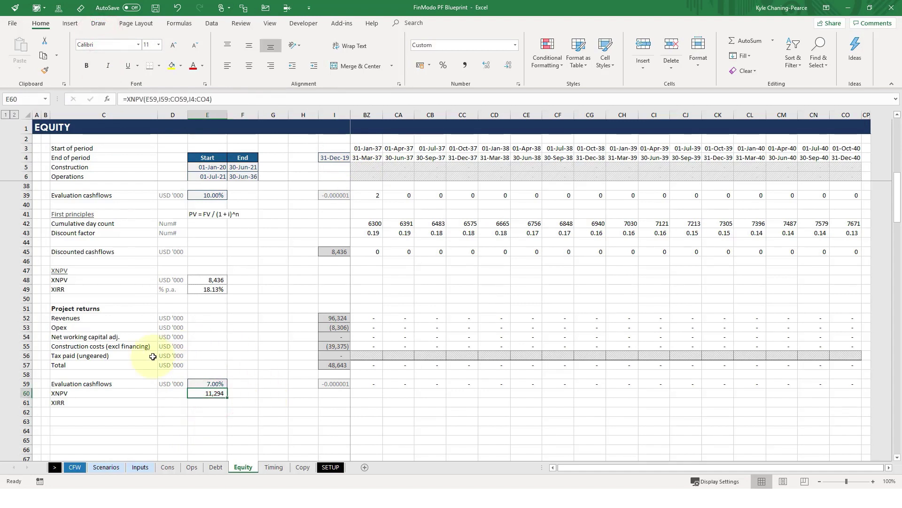
left_click(218, 384)
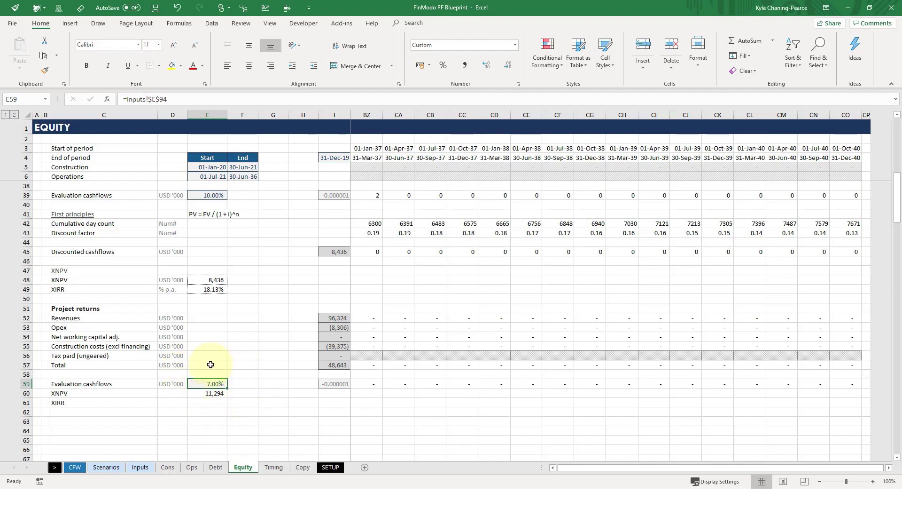
Put USD '000 beside XNPV and % p.a. beside XIRR in column D.
left_click(177, 389)
left_click(217, 393)
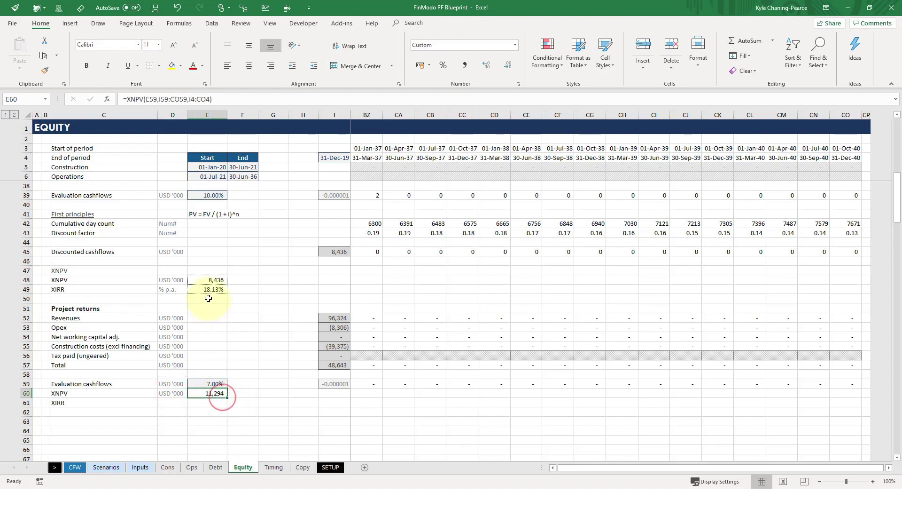
left_click(212, 280)
left_click(221, 393)
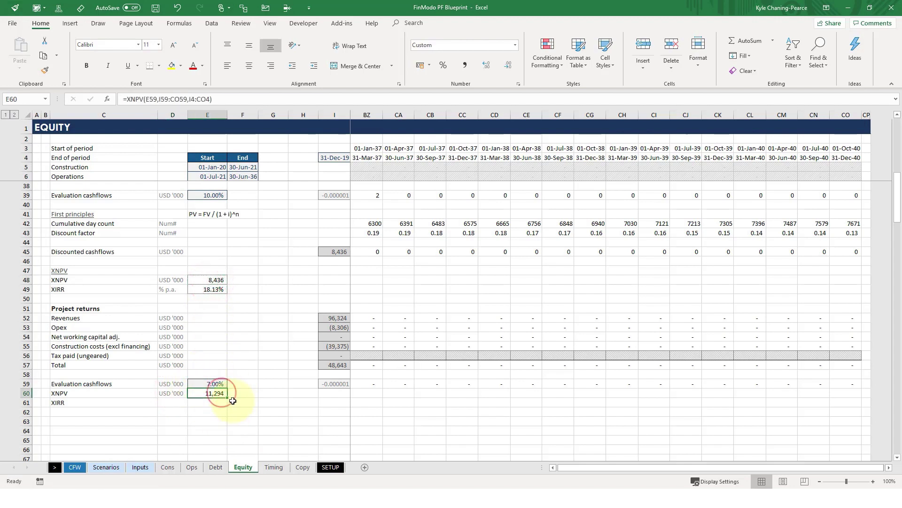
left_click(164, 289)
key("ctrl+c")
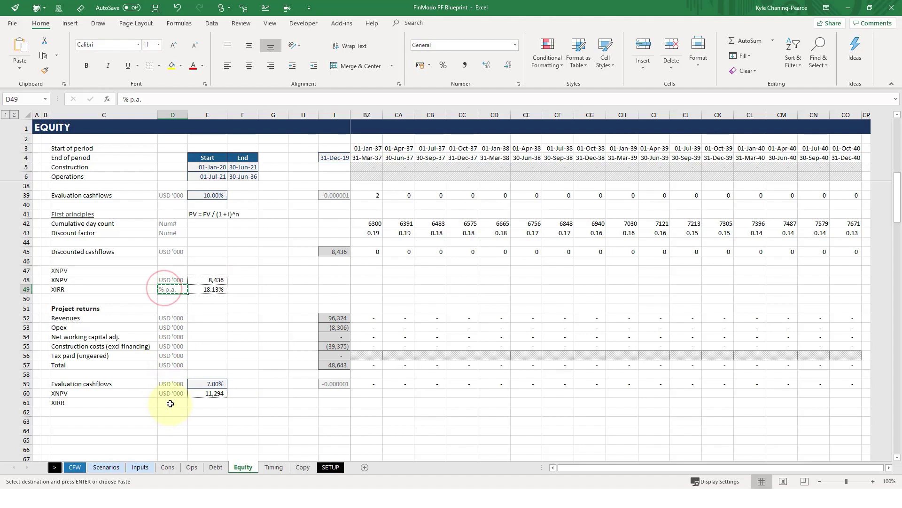
left_click(168, 403)
key("ctrl+v")
left_click(216, 399)
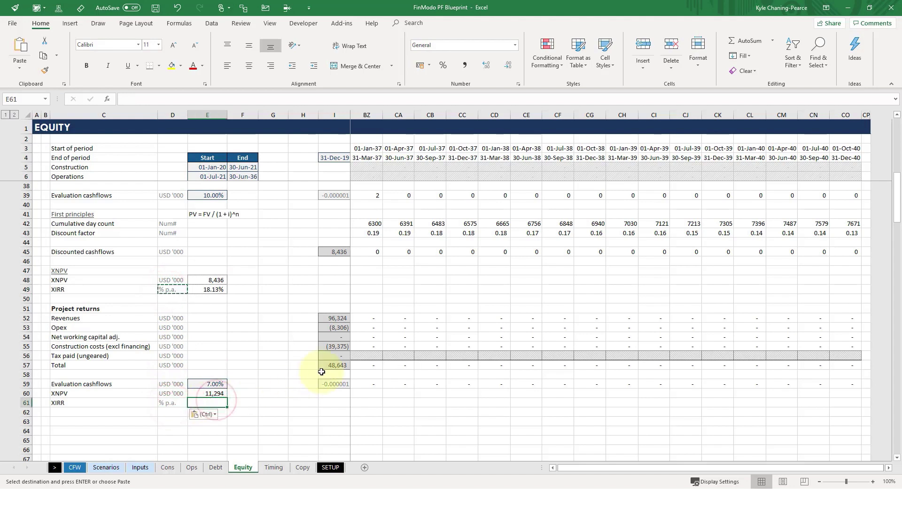
key("Escape")
Enter =XIRR(I59:CO59,I4:CO4) in E61, giving 11.07%.
type("=")
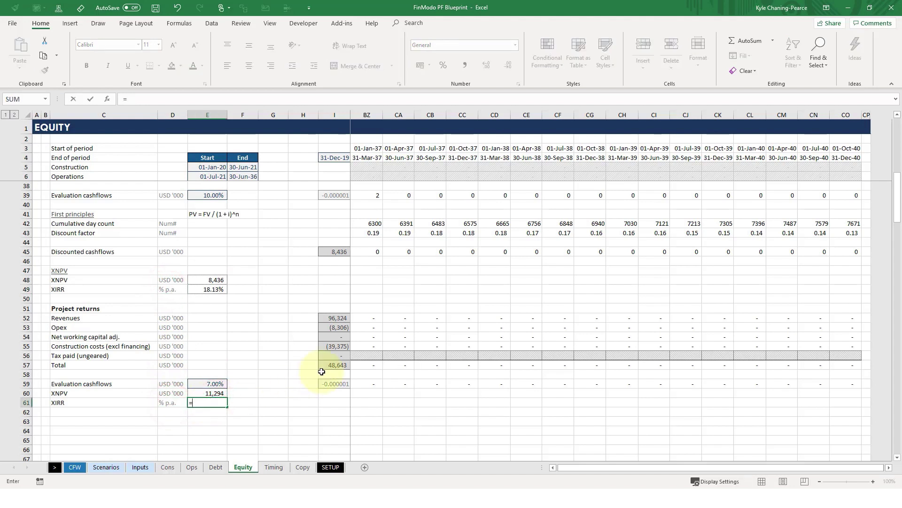
type("xirr(")
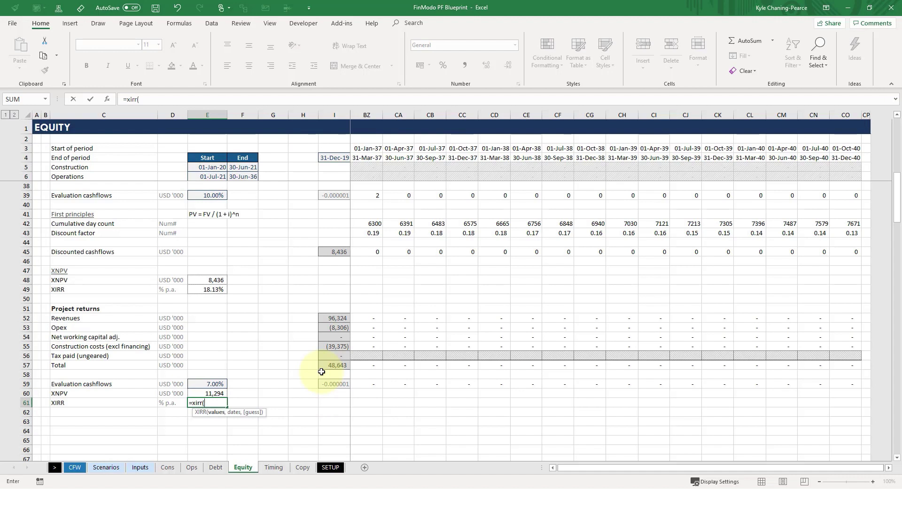
left_click(327, 382)
key("ctrl+shift+Right")
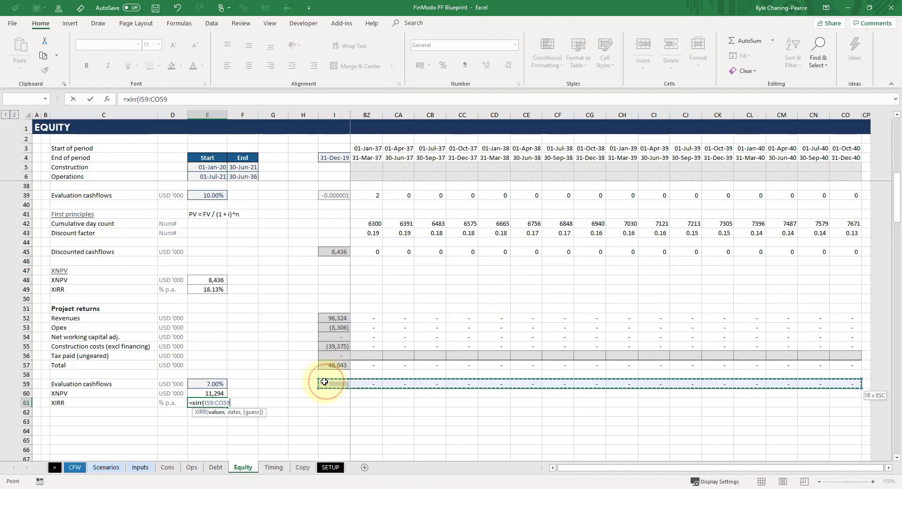
type(",")
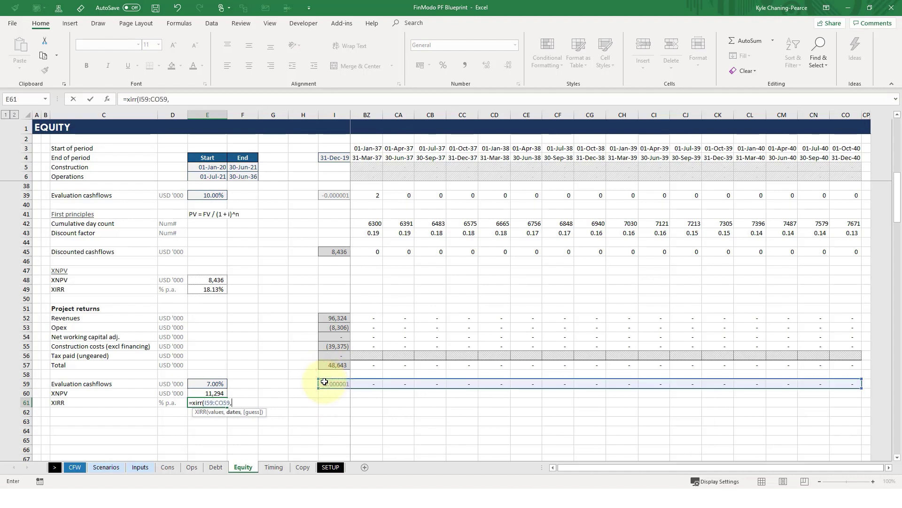
left_click(337, 155)
key("ctrl+shift+Right")
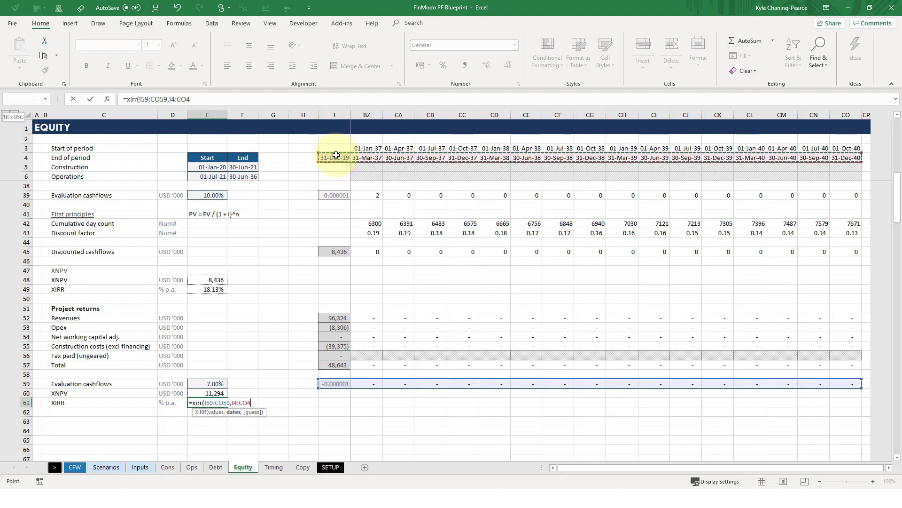
key("Return")
Apply a cell style to the XIRR result and recheck its formula.
key("Up")
key("alt+2")
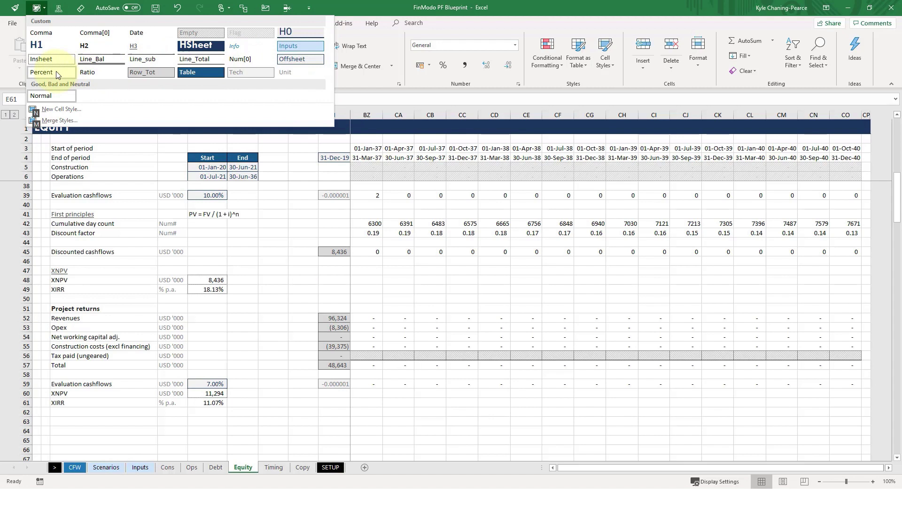
left_click(89, 60)
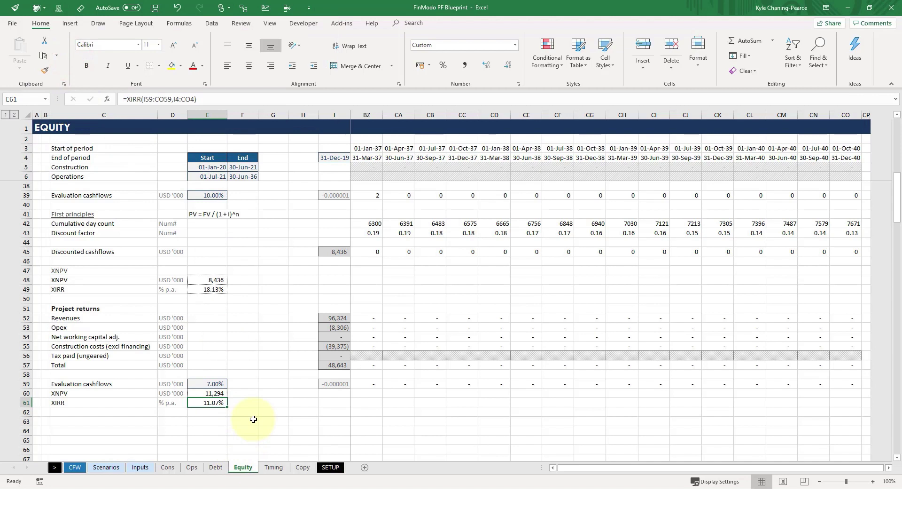
left_click(264, 403)
left_click(214, 402)
left_click(244, 414)
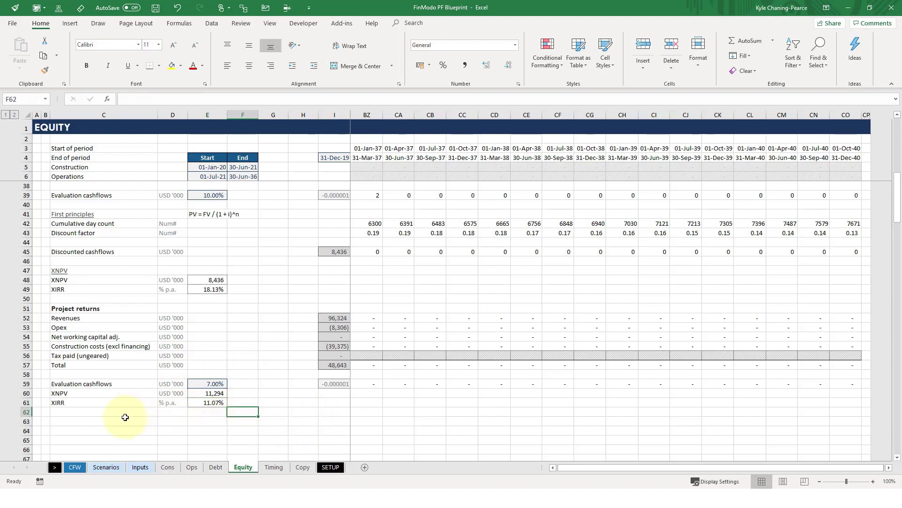
Group rows 33–62 into an outline and test collapsing and expanding it.
left_click_drag(109, 414, 69, 201)
scroll(106, 406, "up", 2)
key("shift+space")
key("alt+shift+Right")
scroll(76, 339, "up", 7)
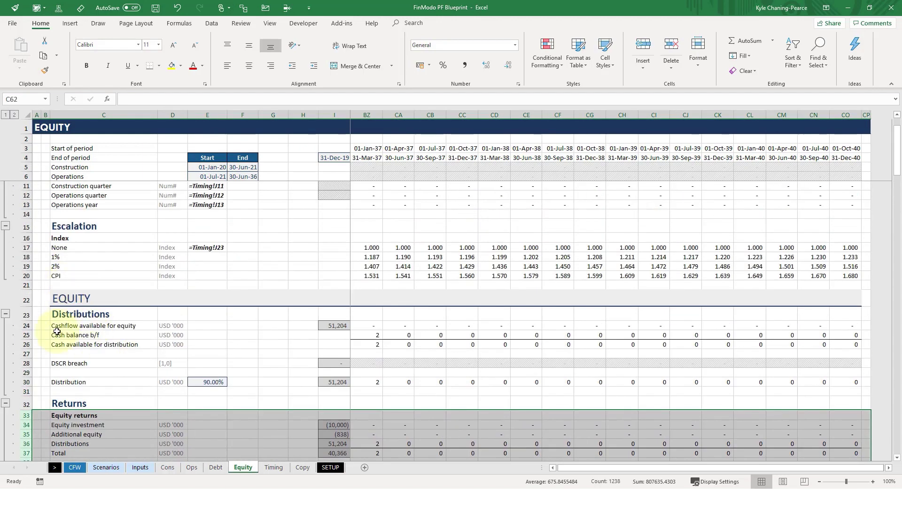
scroll(107, 345, "down", 6)
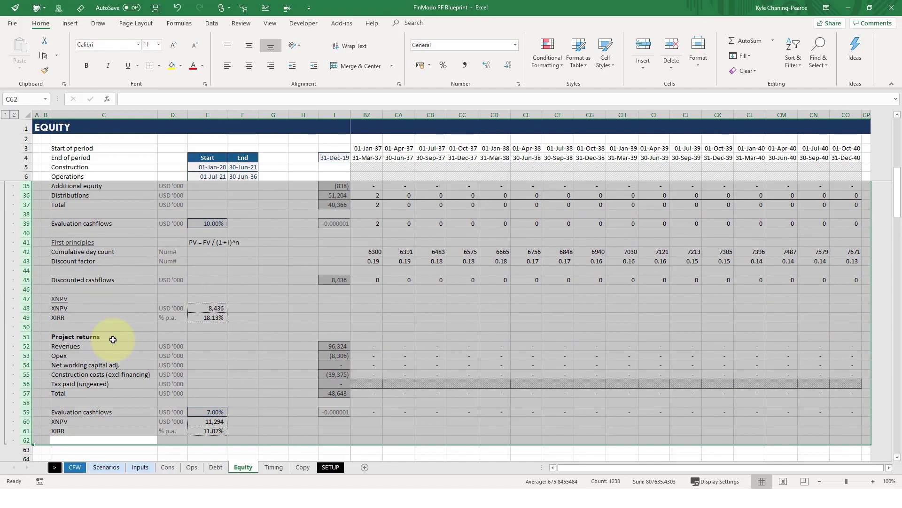
scroll(113, 340, "up", 5)
left_click(6, 115)
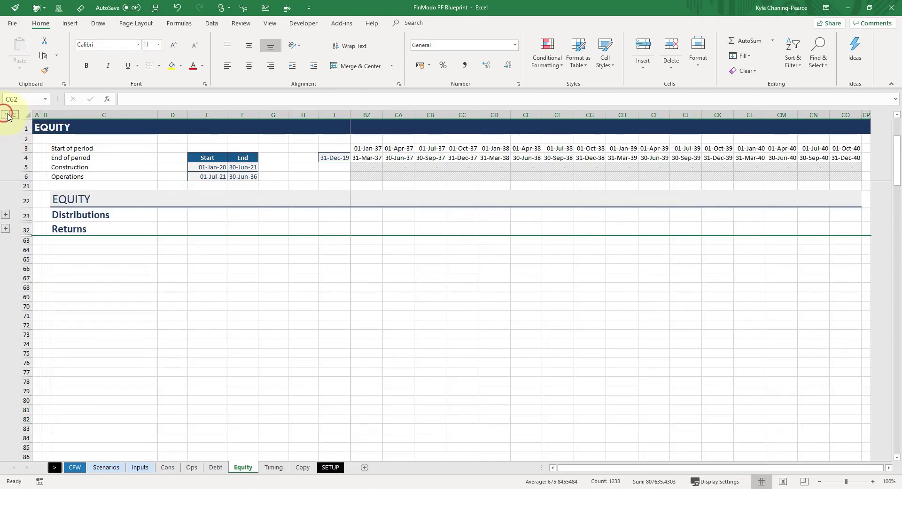
left_click(15, 115)
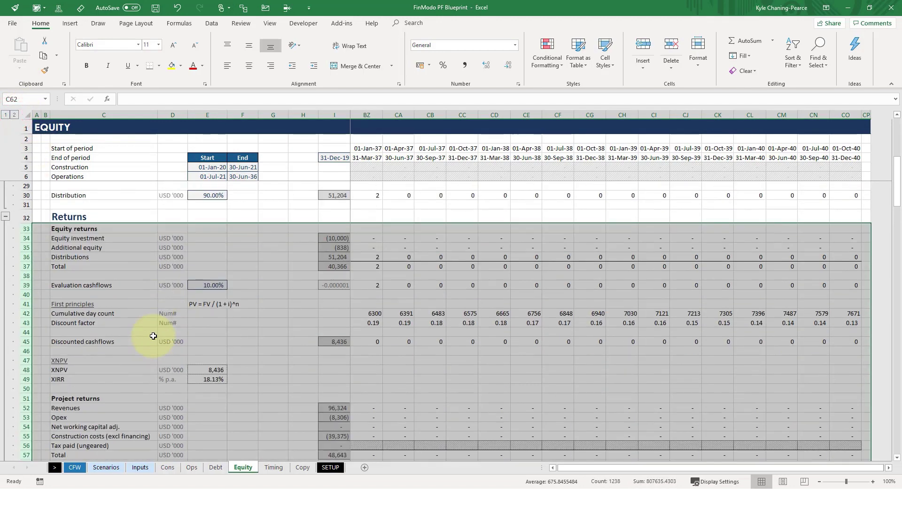
scroll(178, 338, "down", 3)
left_click(201, 344)
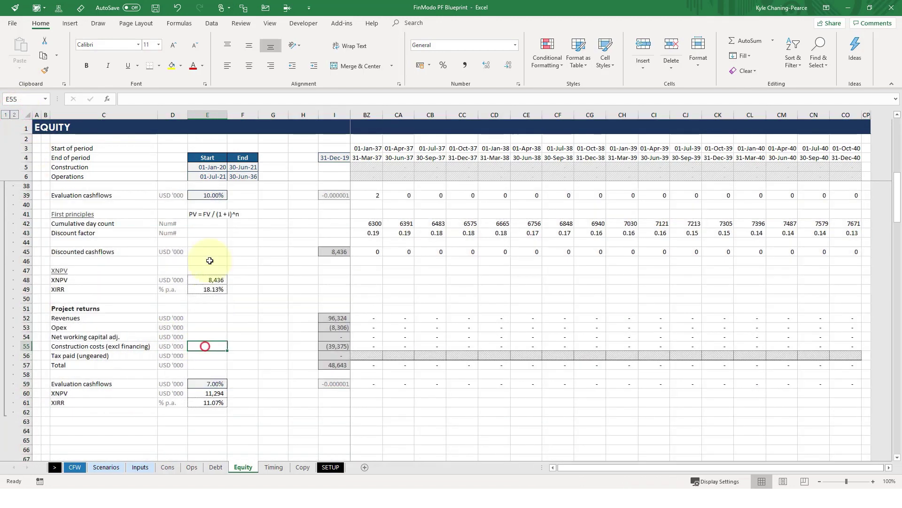
Delete the PV = FV / (1 + i)^n note and copy E48:E49 formatting onto E60:E61.
left_click(209, 214)
key("Delete")
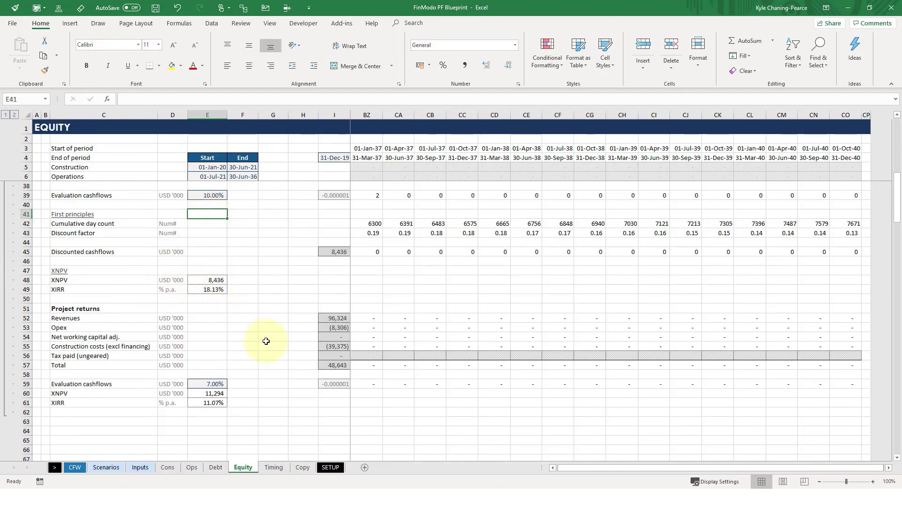
scroll(262, 340, "up", 6)
scroll(266, 340, "down", 6)
scroll(268, 342, "up", 1)
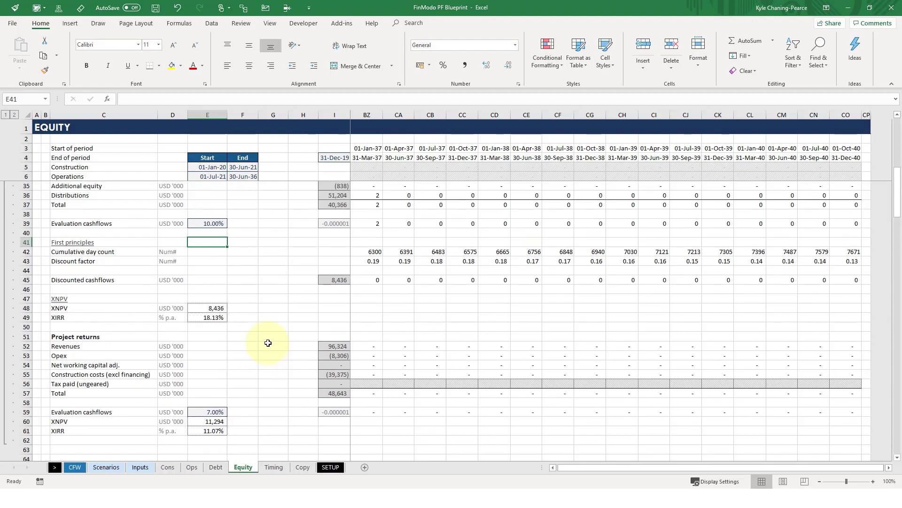
left_click_drag(217, 308, 222, 320)
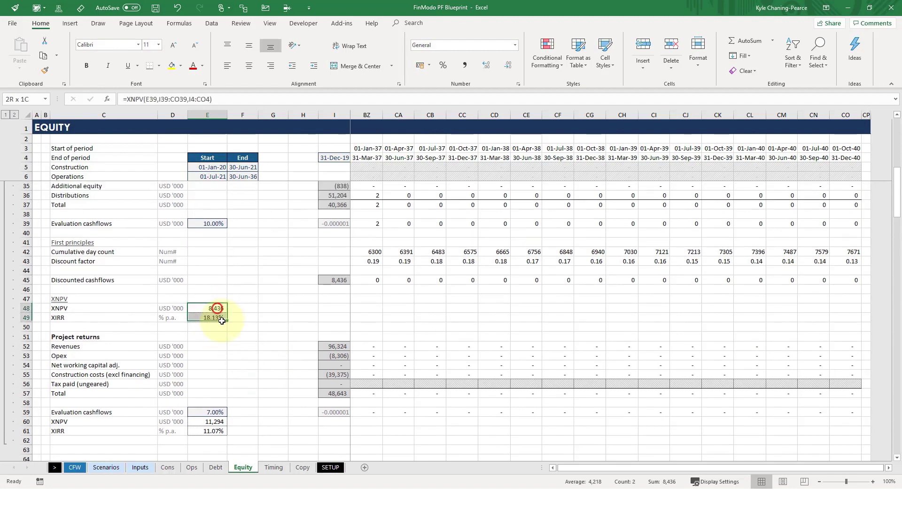
key("ctrl+v")
left_click_drag(216, 421, 219, 428)
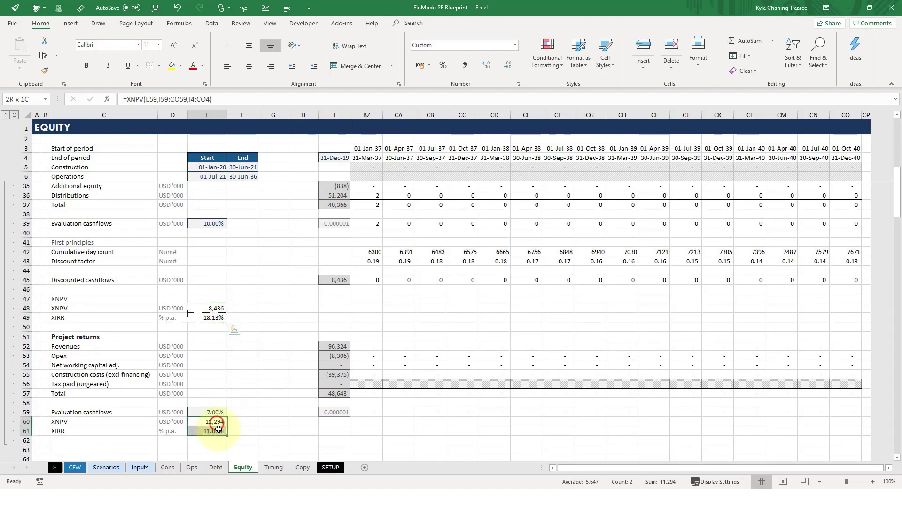
Copy the DSCR minimum and minimum-date formulas from E73:F73 onto the LLCR row E91:F91.
left_click(215, 466)
scroll(210, 327, "down", 3)
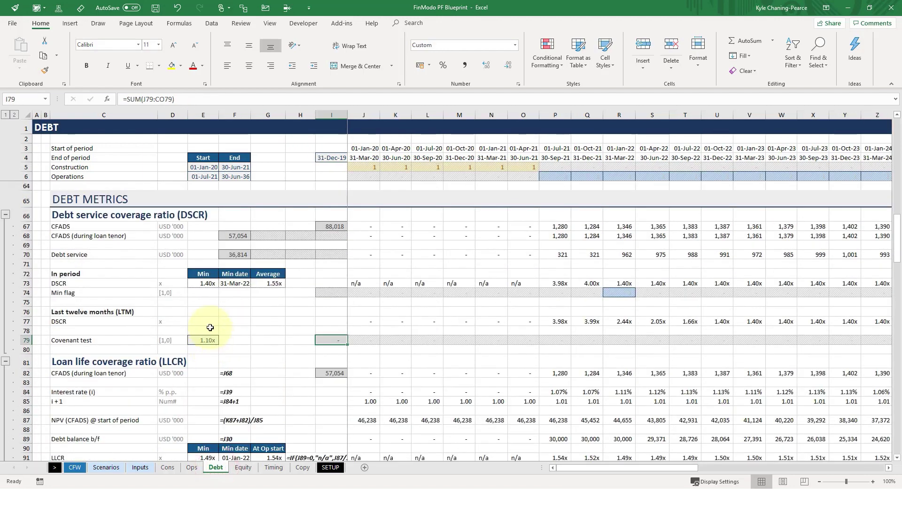
left_click_drag(207, 283, 235, 283)
scroll(207, 411, "down", 1)
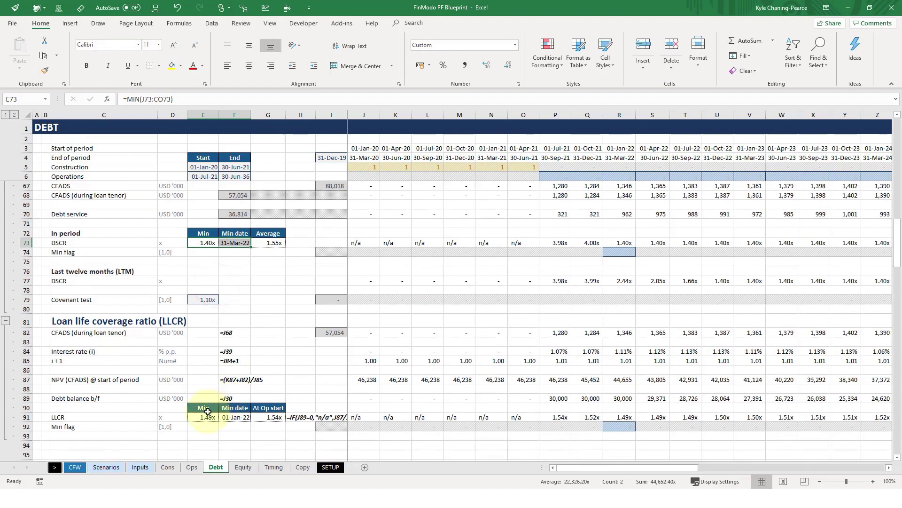
key("ctrl+c")
left_click_drag(207, 416, 235, 417)
key("ctrl+v")
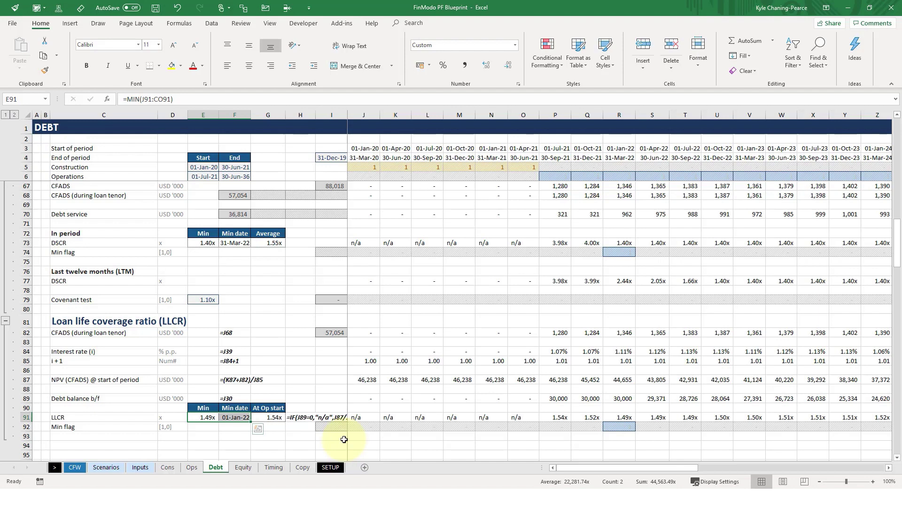
key("Escape")
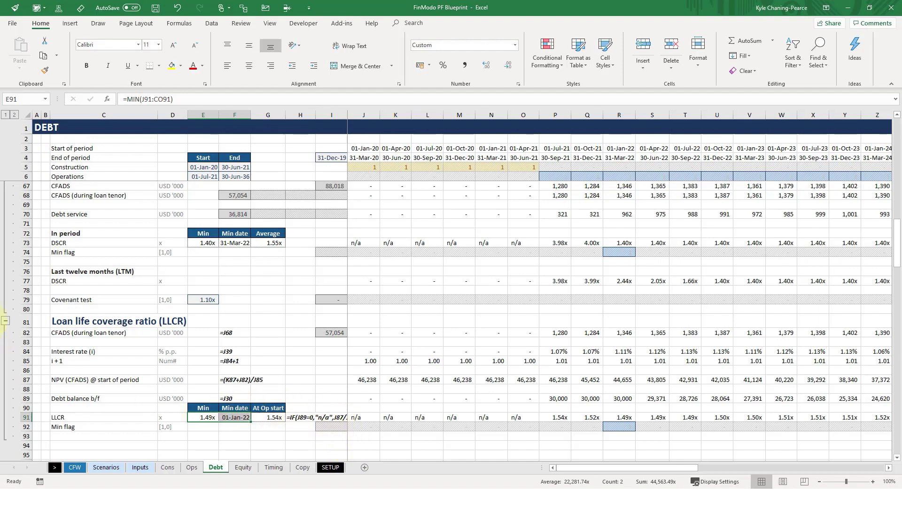